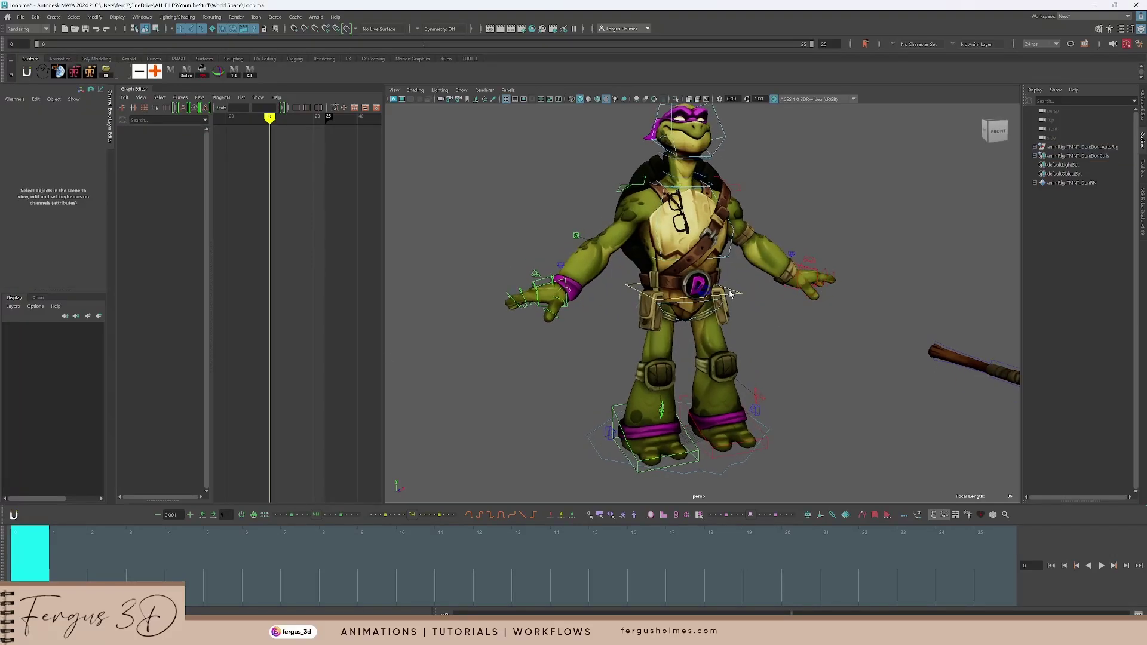
Step: Lower the character's body control into a crouched stance
click(736, 295)
drag(681, 260, 681, 117)
key(q)
Step: Select the character's right hand control and rotate it so the bent arm sits in front of the body
click(559, 281)
alt+middle_drag(591, 273, 593, 303)
key(w)
alt+drag(592, 303, 577, 164)
alt+middle_drag(577, 164, 574, 210)
key(e)
drag(588, 218, 633, 194)
key(q)
Step: Try changing the right knee's auto-follow attribute and rotating the right foot control, and undo these changes
drag(796, 348, 776, 238)
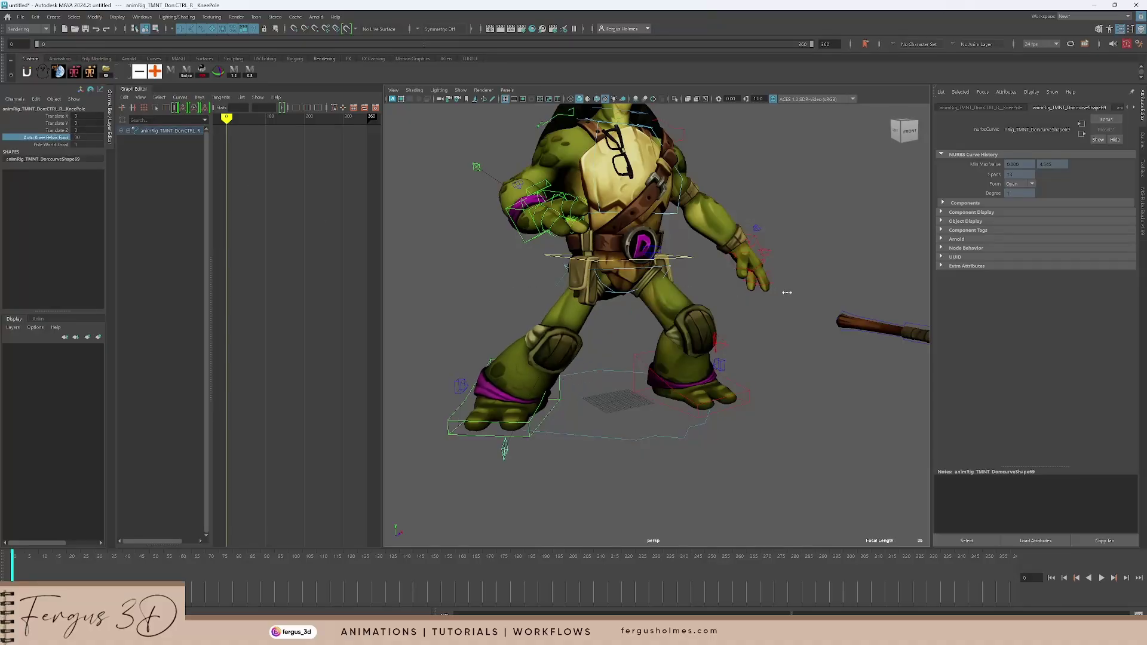
click(548, 443)
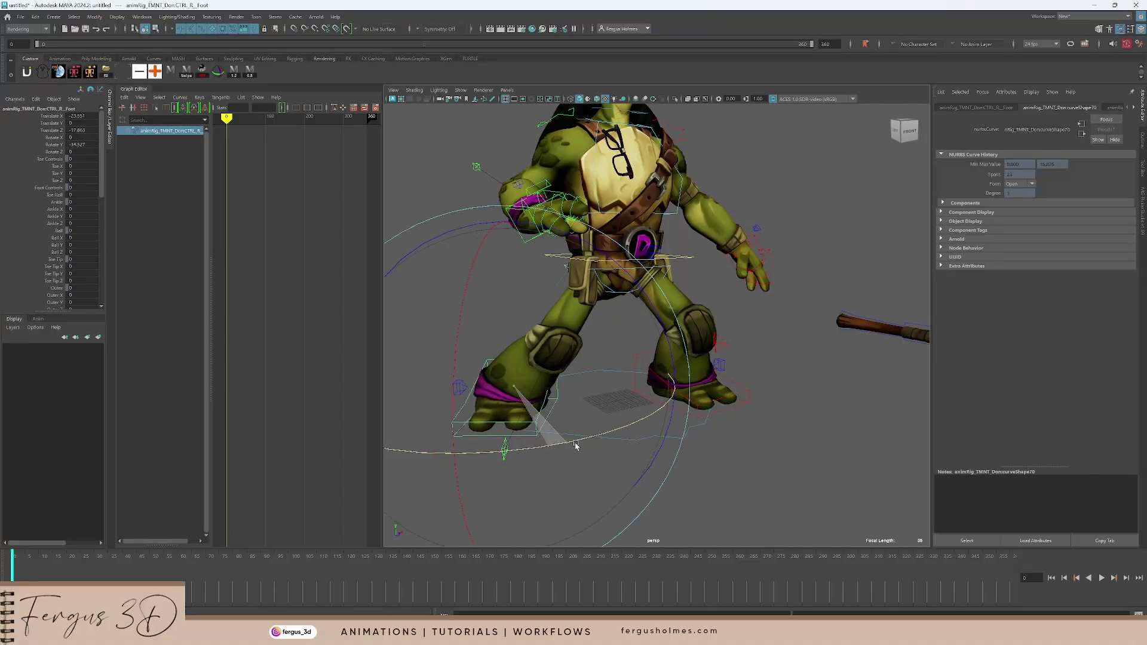
drag(571, 442, 576, 439)
key(ctrl+z)
key(ctrl+z)
key(ctrl+z)
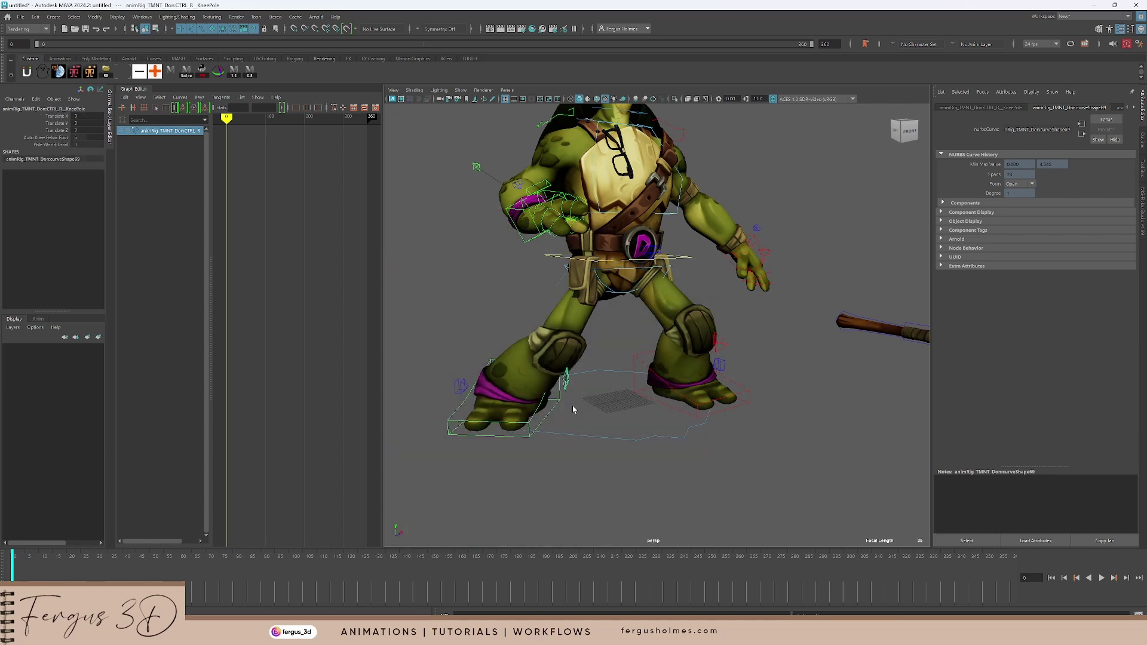
Step: Select the body control at the waist and rotate it to angle the whole torso
click(584, 401)
click(528, 426)
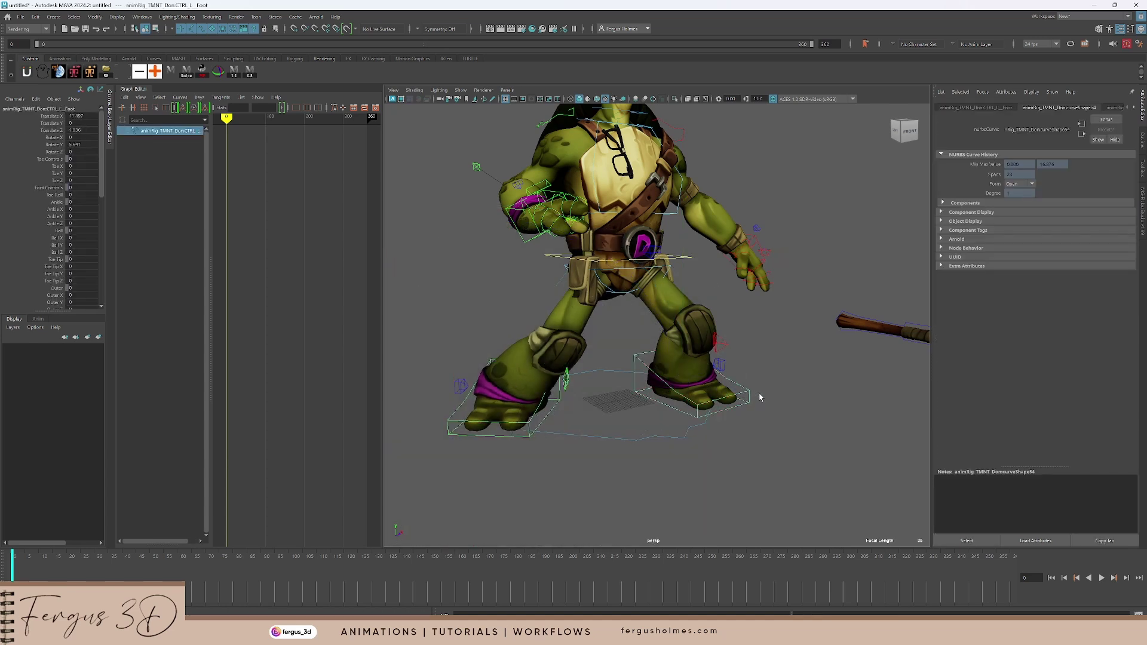
click(690, 259)
alt+drag(690, 263, 603, 286)
key(e)
drag(684, 307, 616, 212)
scroll(604, 321, down, 3)
key(q)
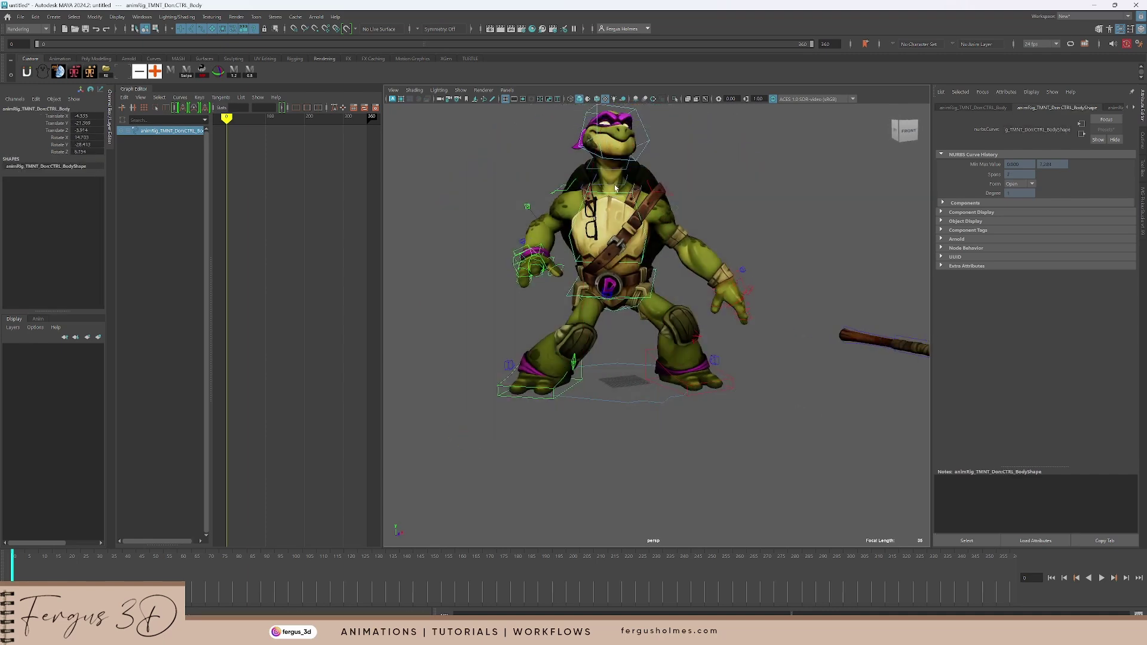
Step: Rotate the head control so the character's face points toward the camera
click(615, 188)
key(e)
key(q)
click(644, 149)
alt+middle_drag(635, 173, 626, 224)
scroll(625, 224, up, 2)
key(e)
drag(599, 214, 579, 250)
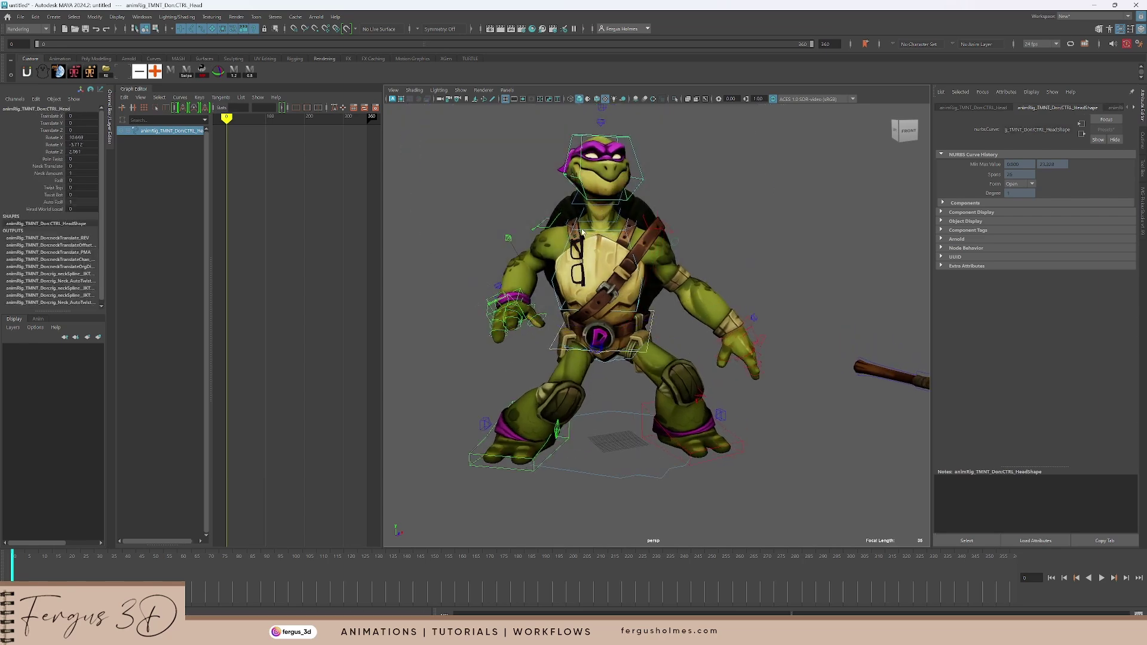
Step: Select the chest control and rotate it to twist the upper body
click(582, 231)
scroll(586, 229, up, 3)
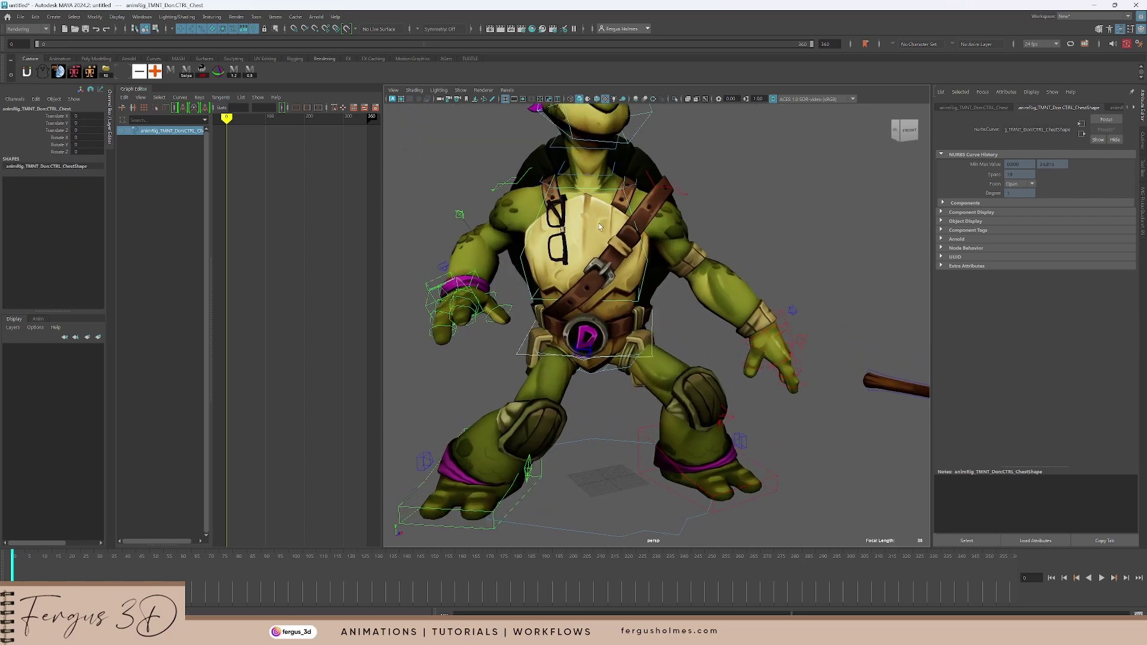
key(e)
drag(599, 223, 702, 346)
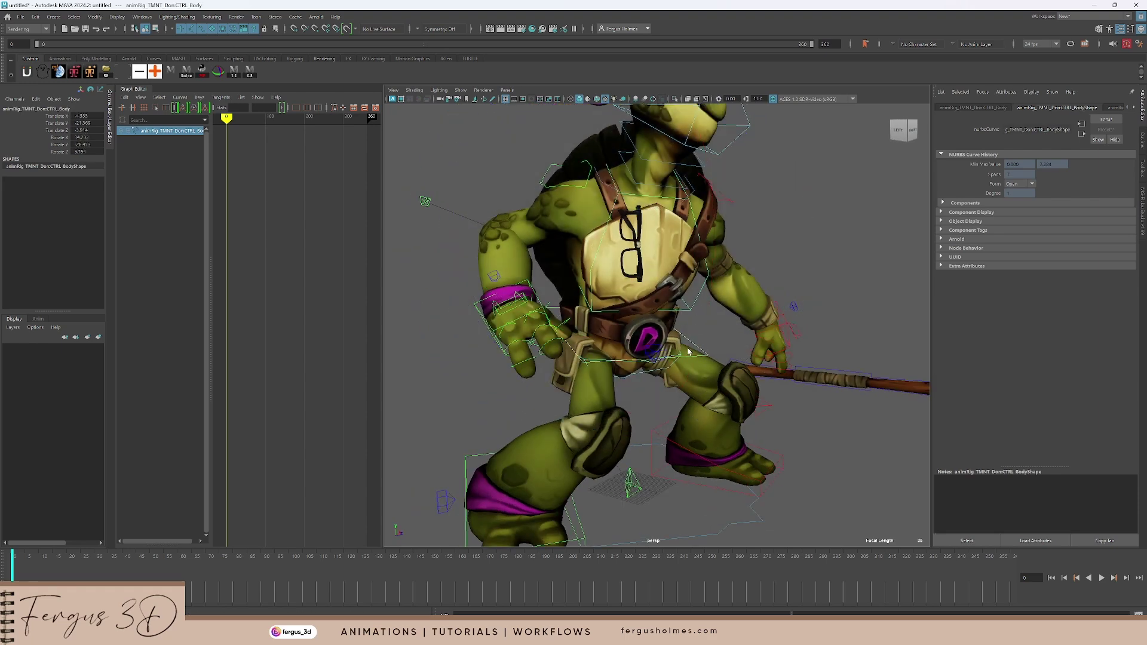
Step: Rotate the hips control to about -12.5, -5.3 and -3.2 degrees in X, Y and Z
alt+middle_drag(680, 356, 653, 298)
key(e)
drag(633, 256, 600, 209)
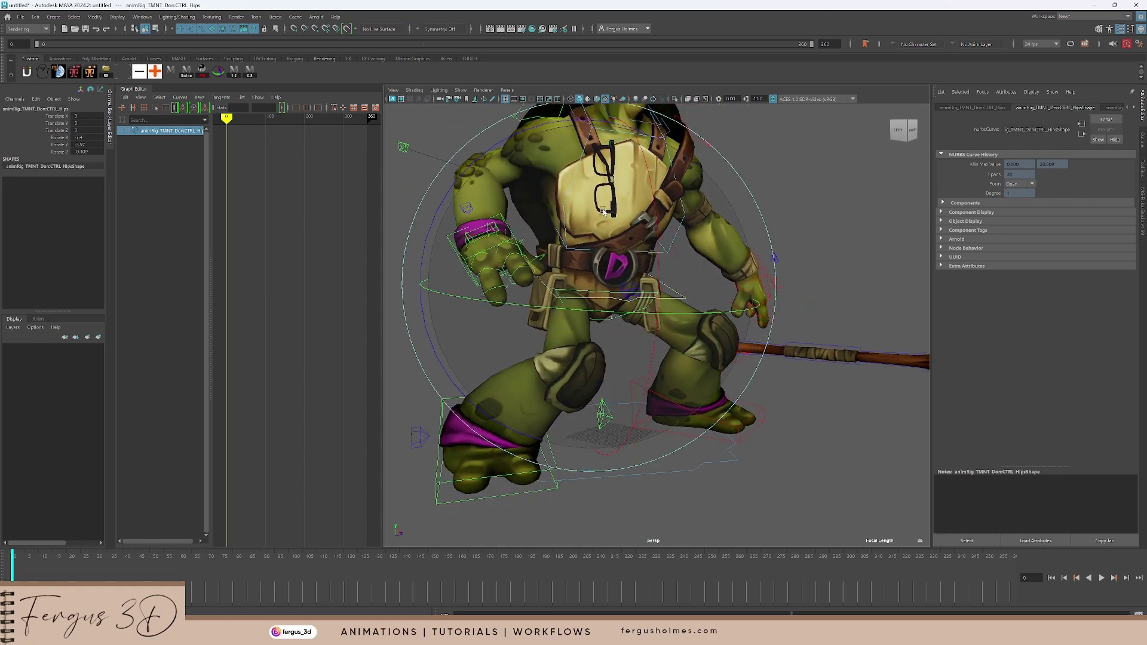
alt+drag(672, 257, 599, 247)
key(q)
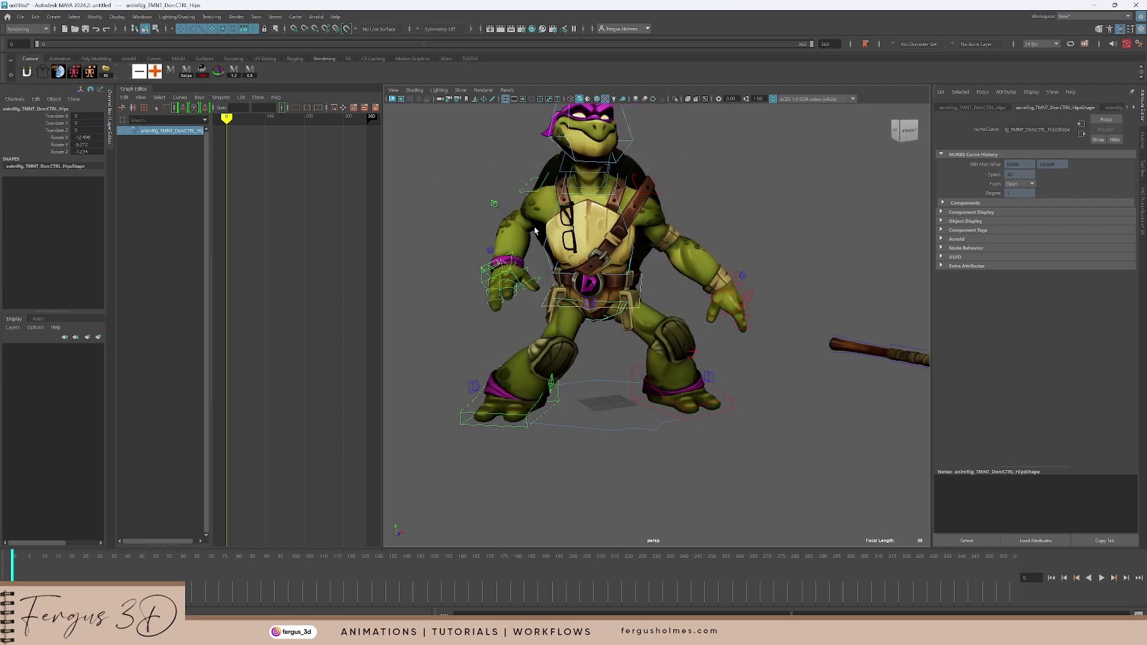
Step: Move the right hand control outward and up, away from the character's body
click(512, 257)
key(w)
drag(504, 268, 399, 316)
key(e)
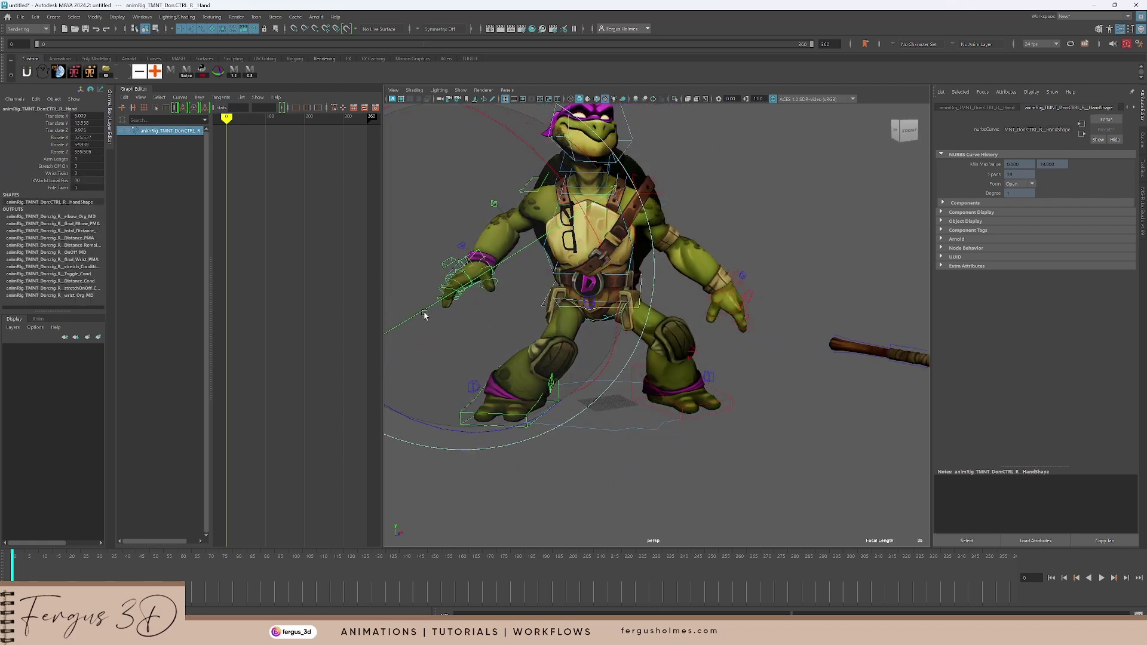
Step: Rotate the left hand control so the palm flattens and the fingers point outward
click(736, 276)
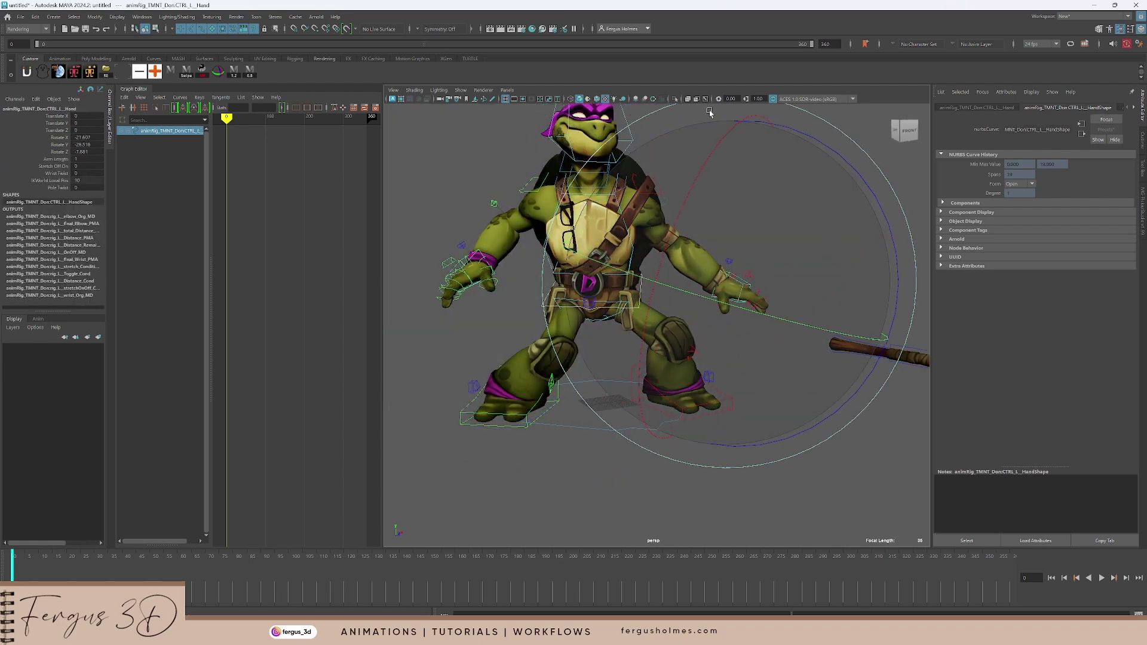
alt+drag(788, 270, 753, 271)
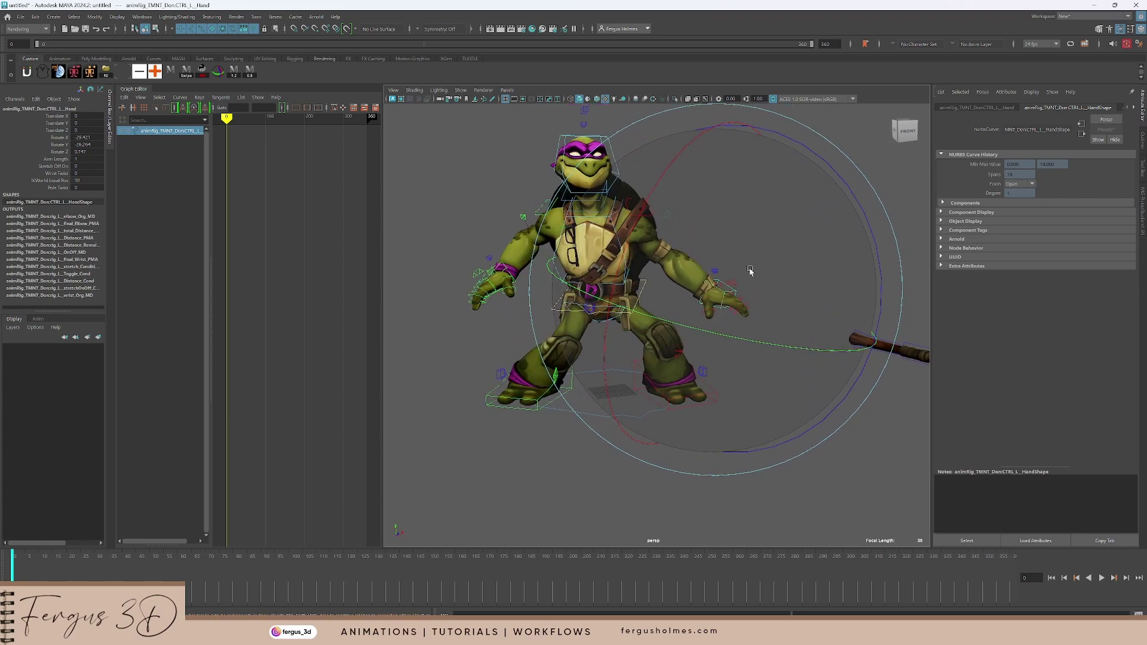
Step: Select all the rig controls of the character and key the starting pose at frame 0
scroll(750, 271, down, 4)
key(q)
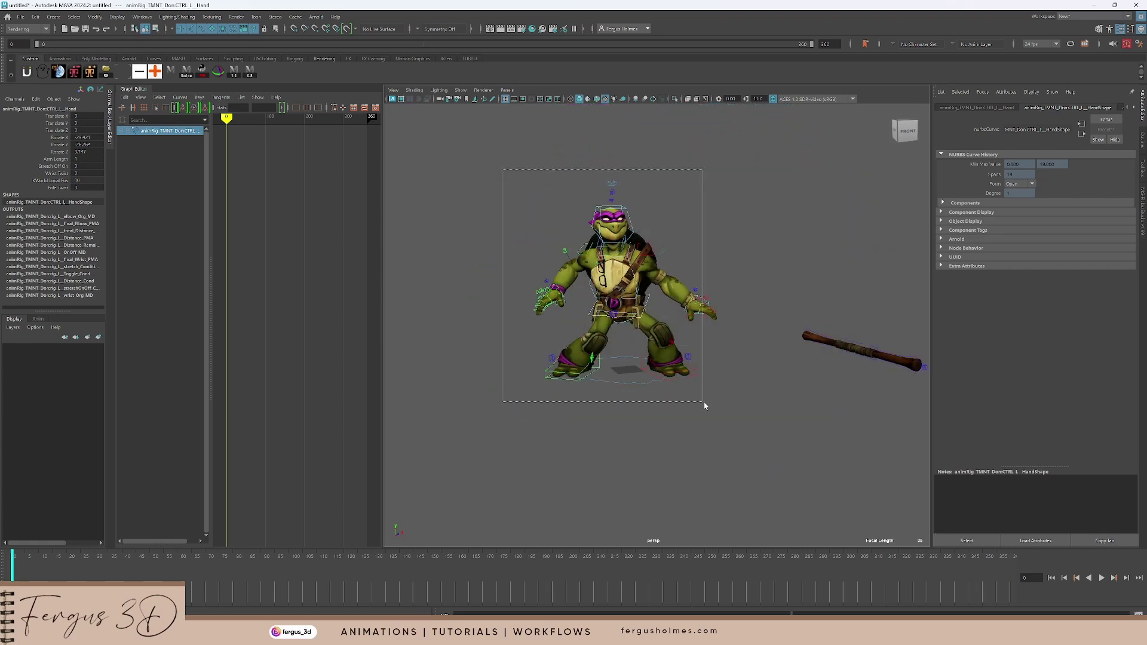
drag(695, 401, 695, 401)
click(466, 146)
drag(523, 166, 712, 376)
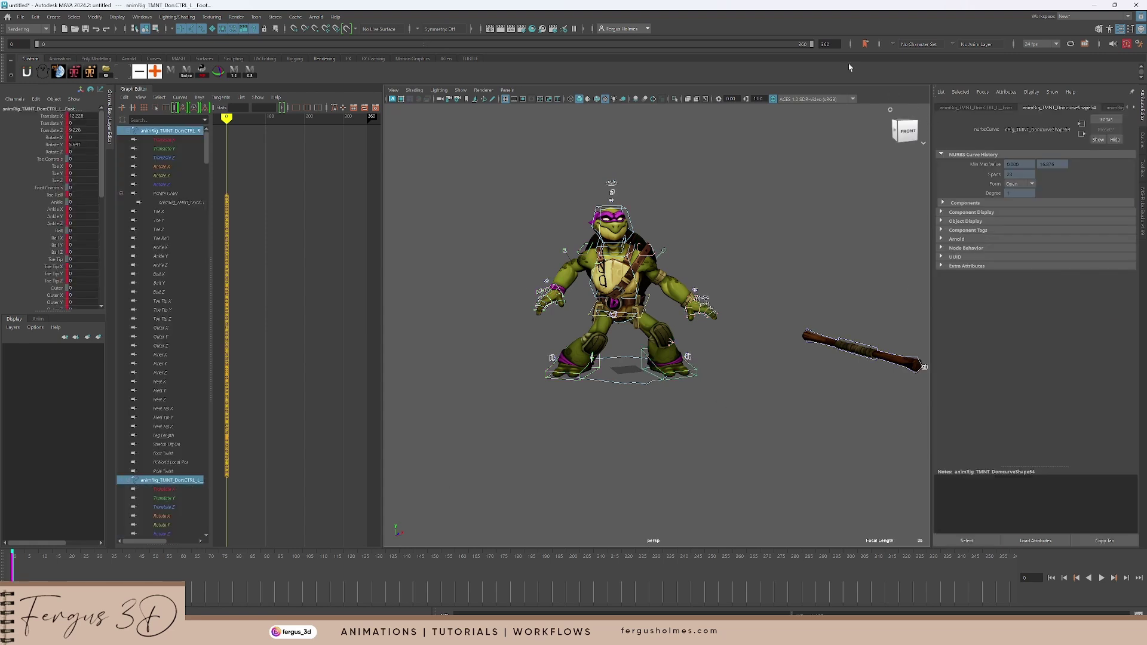
Step: Set the playback range to end at frame 25 and key all controls at frame 9
text(25)
key(Return)
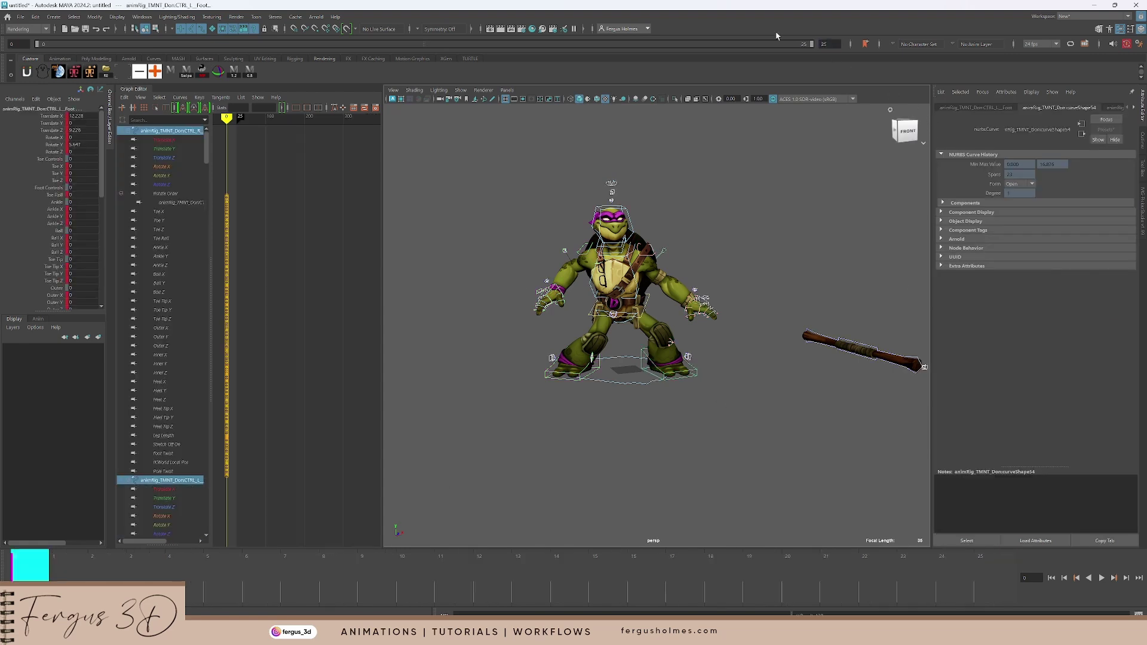
drag(175, 560, 366, 560)
scroll(644, 351, up, 3)
key(s)
Step: Select only the body control at frame 9 for posing
click(642, 292)
click(642, 291)
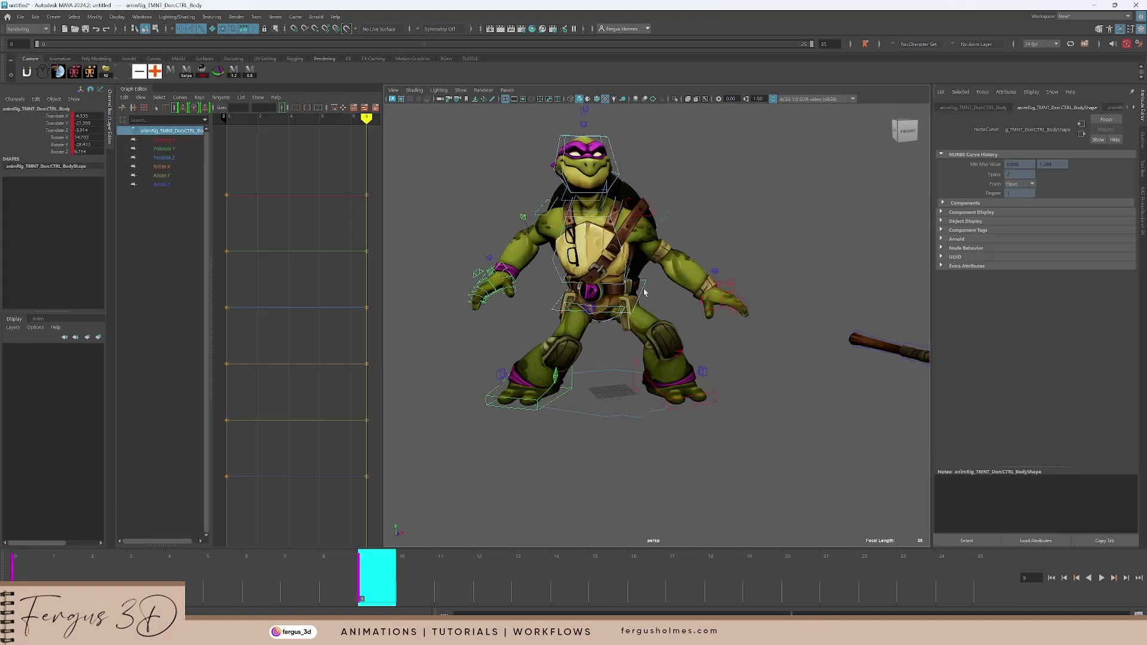
scroll(642, 292, up, 2)
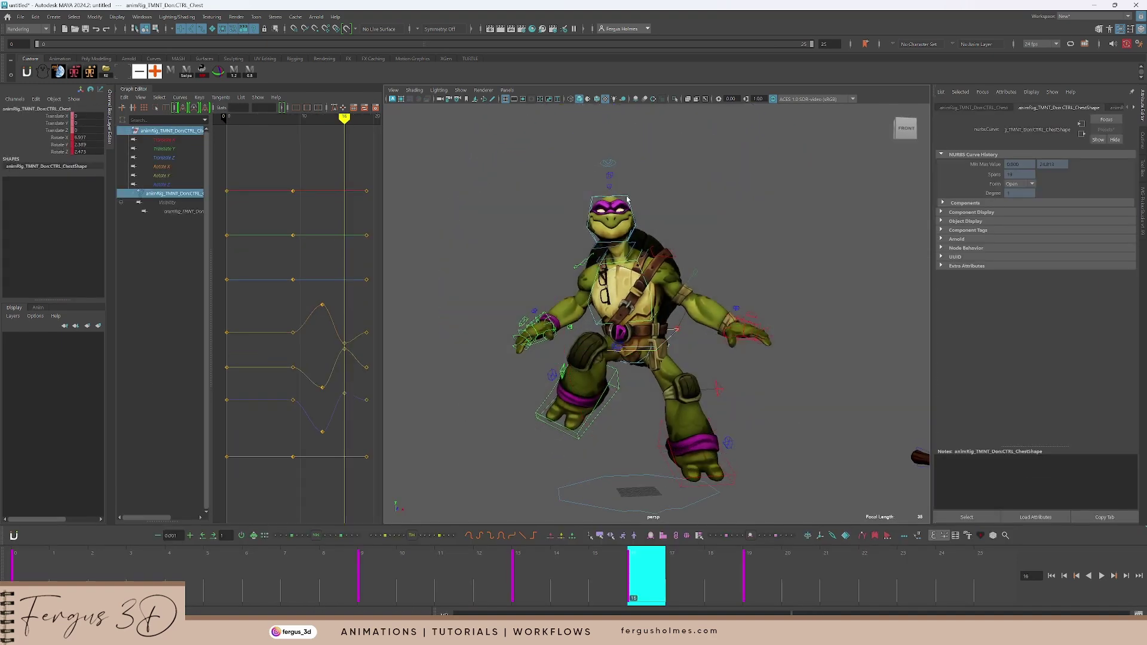
Step: Select the head control at frame 16 and rotate it slightly
click(627, 199)
key(e)
drag(673, 184, 676, 178)
key(q)
Step: Select the body control and play back the jump to review its motion curves
click(673, 335)
alt+middle_drag(712, 414, 715, 395)
key(alt+v)
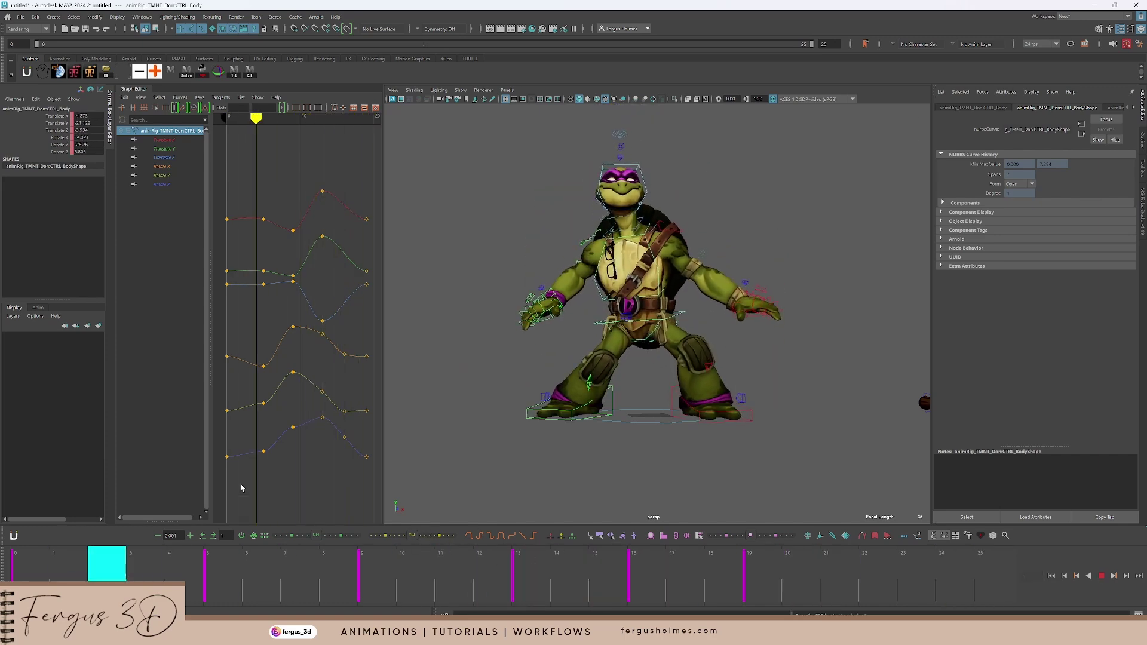
key(alt+v)
Step: Rotate the body control slightly at frame 25, the end of the loop
drag(952, 574, 1005, 574)
key(e)
drag(642, 322, 641, 340)
key(w)
Step: Scrub through the landing frames and play the loop repeatedly to check the transition from frame 25 to the start
click(877, 570)
drag(797, 564, 678, 552)
key(alt+v)
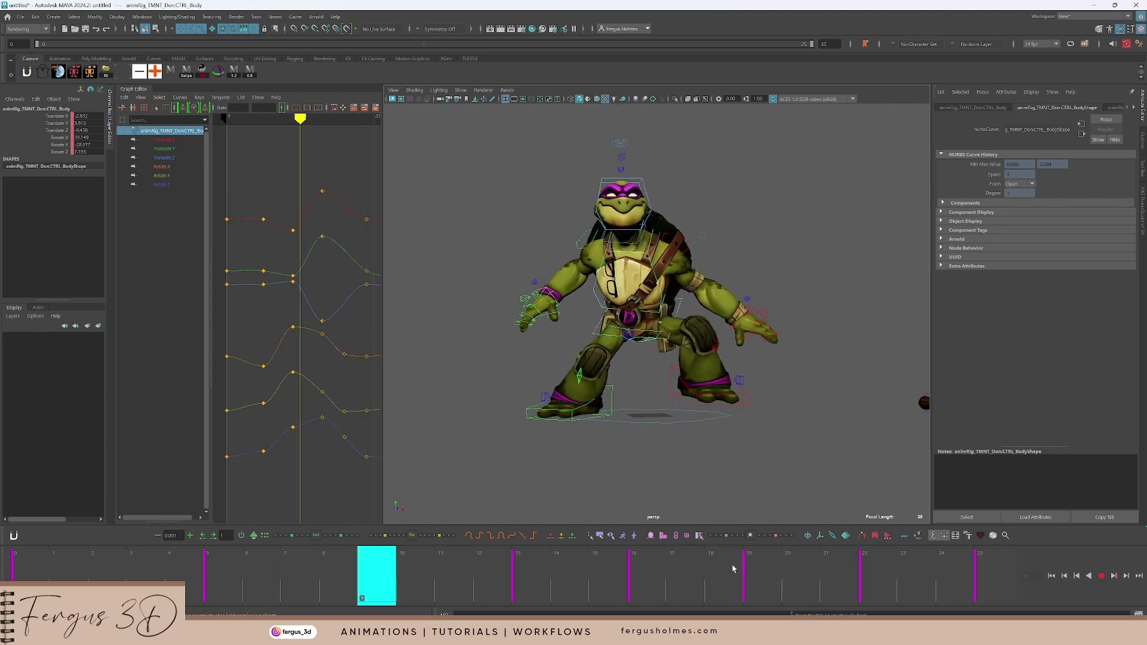
key(alt+v)
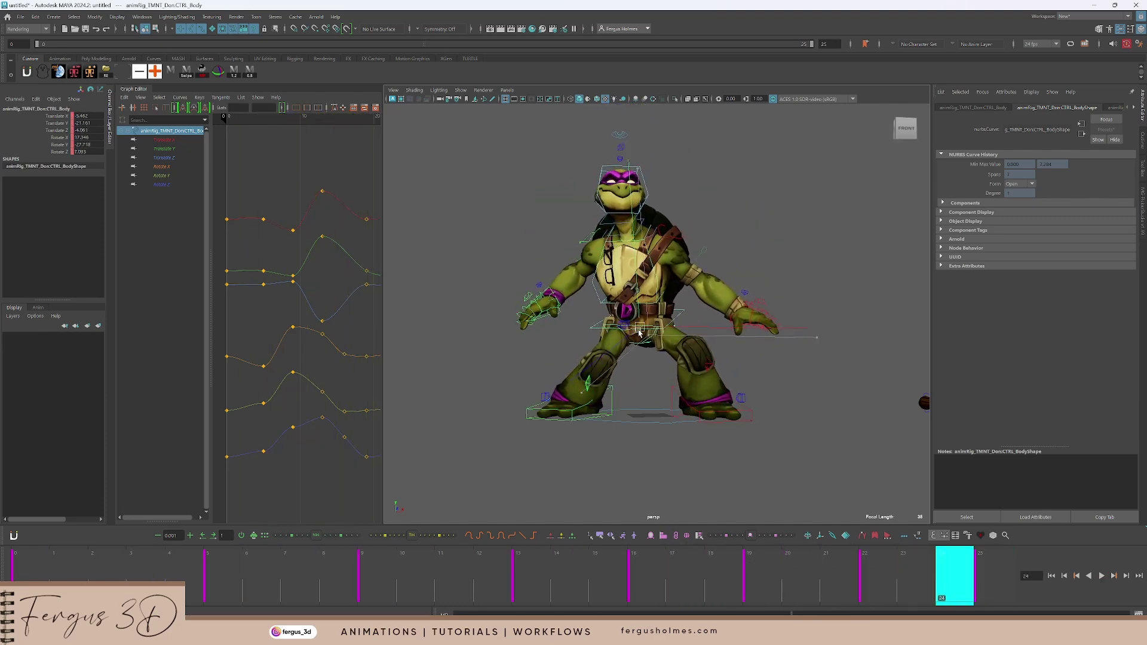
click(736, 577)
key(alt+v)
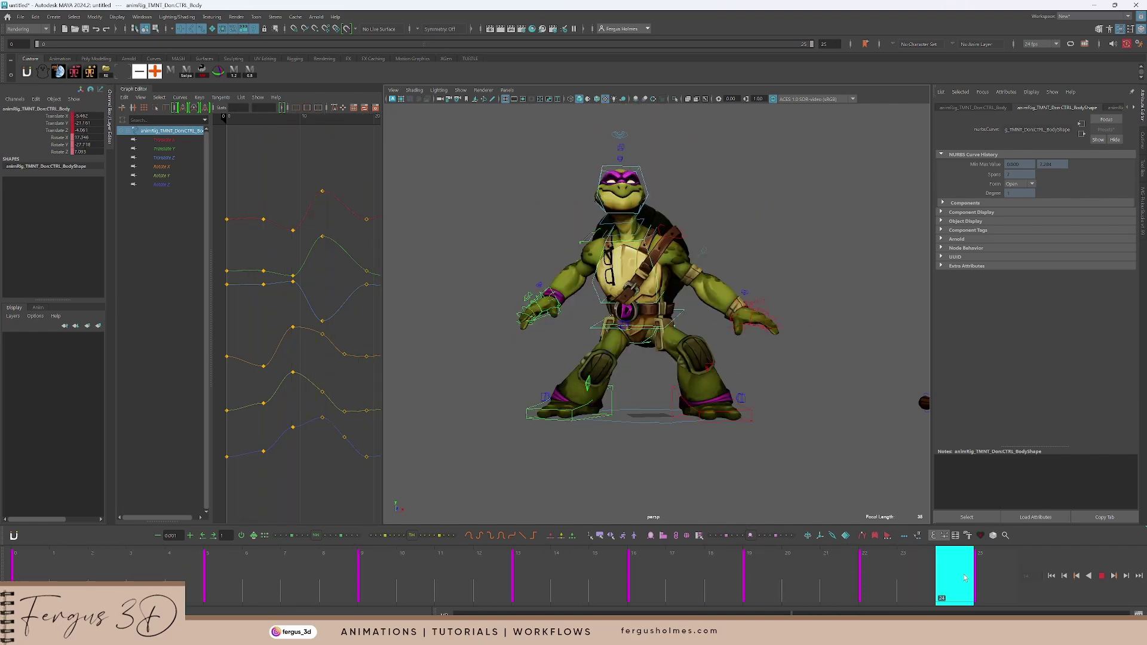
mouse_move(980, 570)
mouse_down()
mouse_move(964, 570)
mouse_move(986, 575)
mouse_up()
key(alt+v)
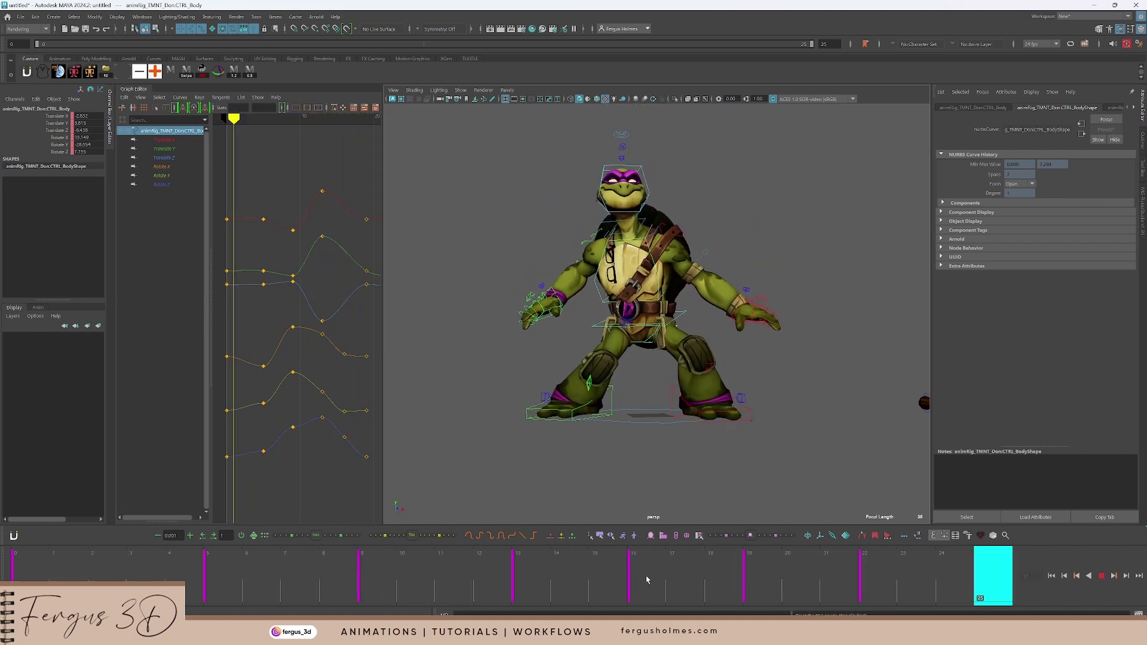
key(alt+v)
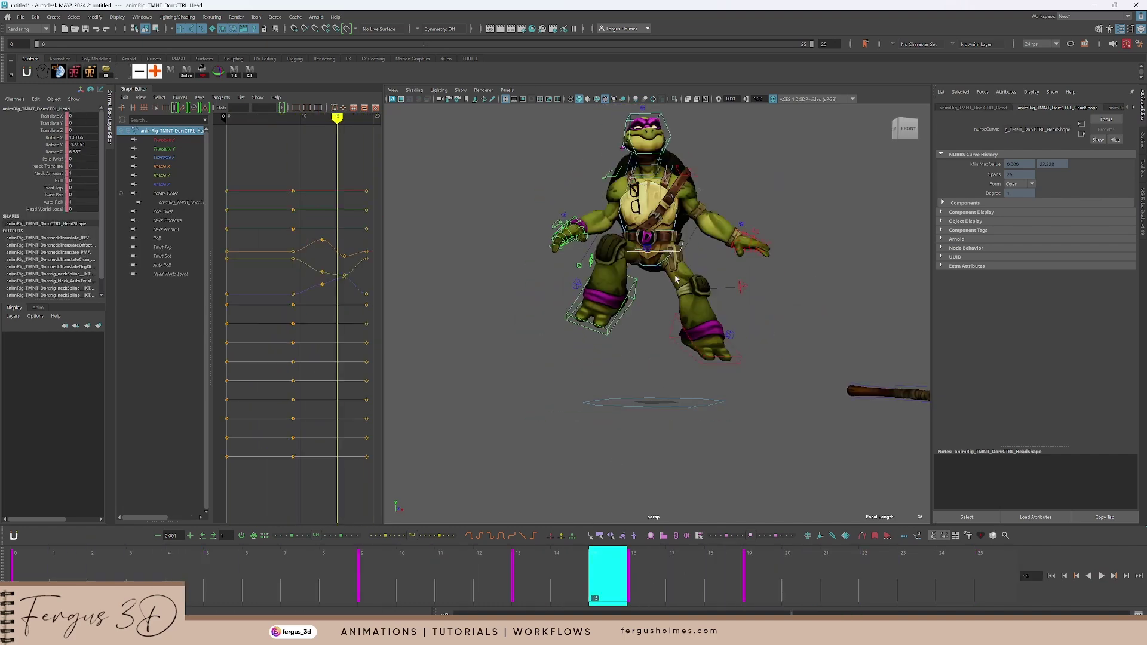
Step: Select the body control at frame 15 with the Rotate tool
click(682, 245)
alt+middle_drag(683, 245, 648, 304)
key(e)
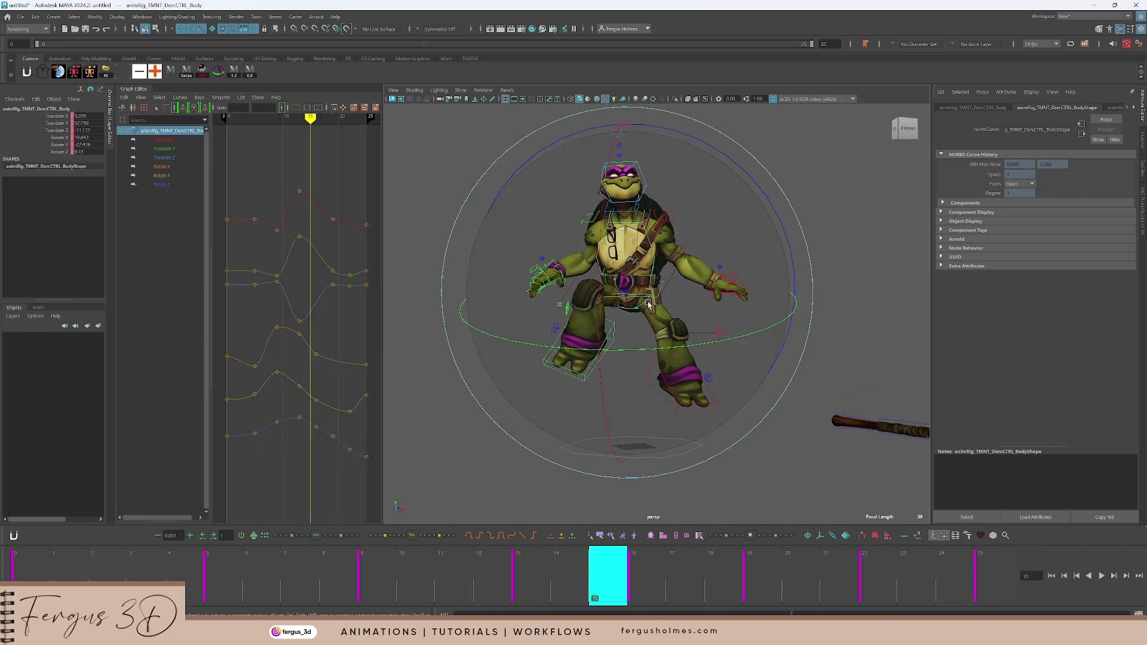
drag(715, 309, 691, 320)
Step: Hide the rig's control curves and play back the full jump to examine the animation
key(alt+1)
scroll(691, 320, down, 2)
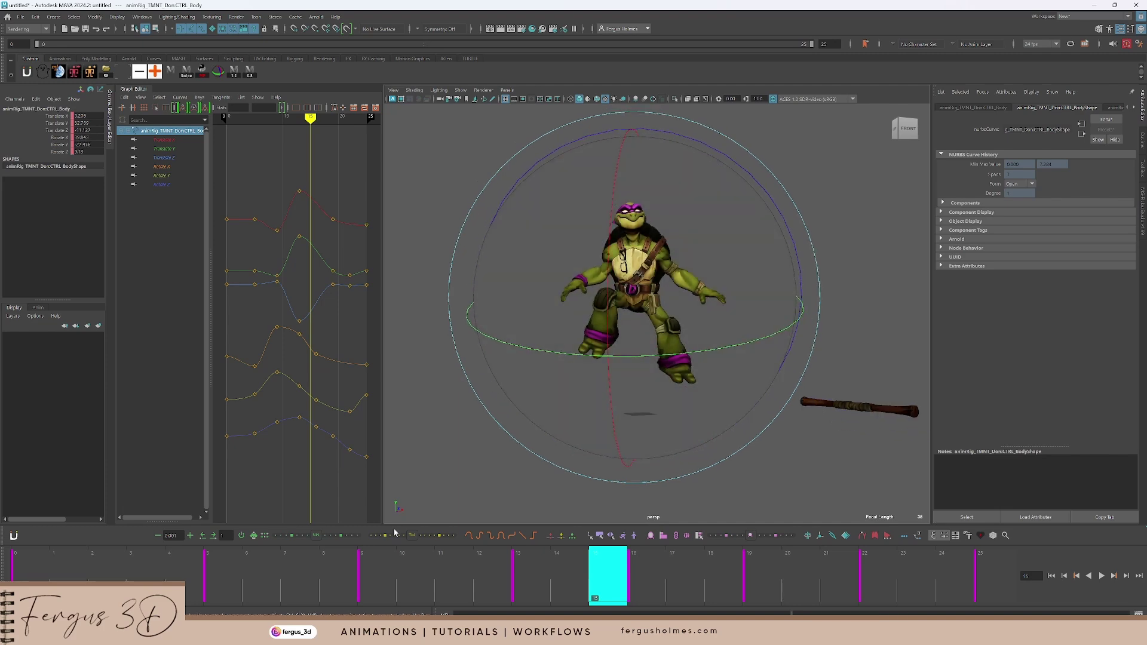
click(184, 561)
key(alt+v)
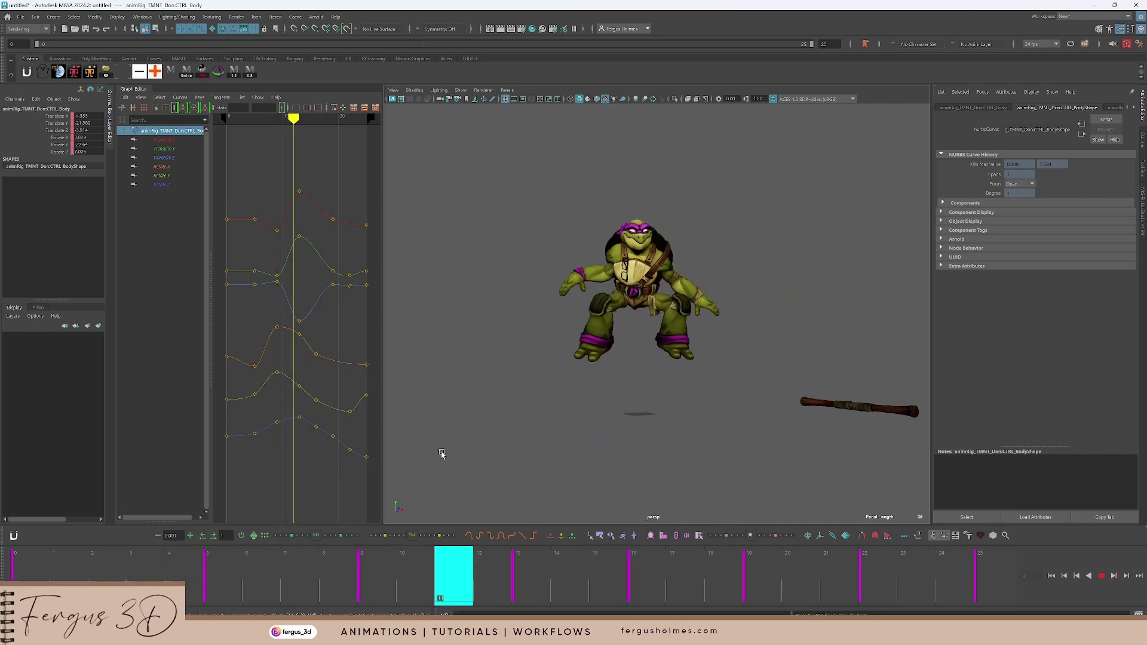
click(508, 346)
Step: Select the right and left hand controls together and place the World Bake window over the Graph Editor
scroll(550, 311, up, 5)
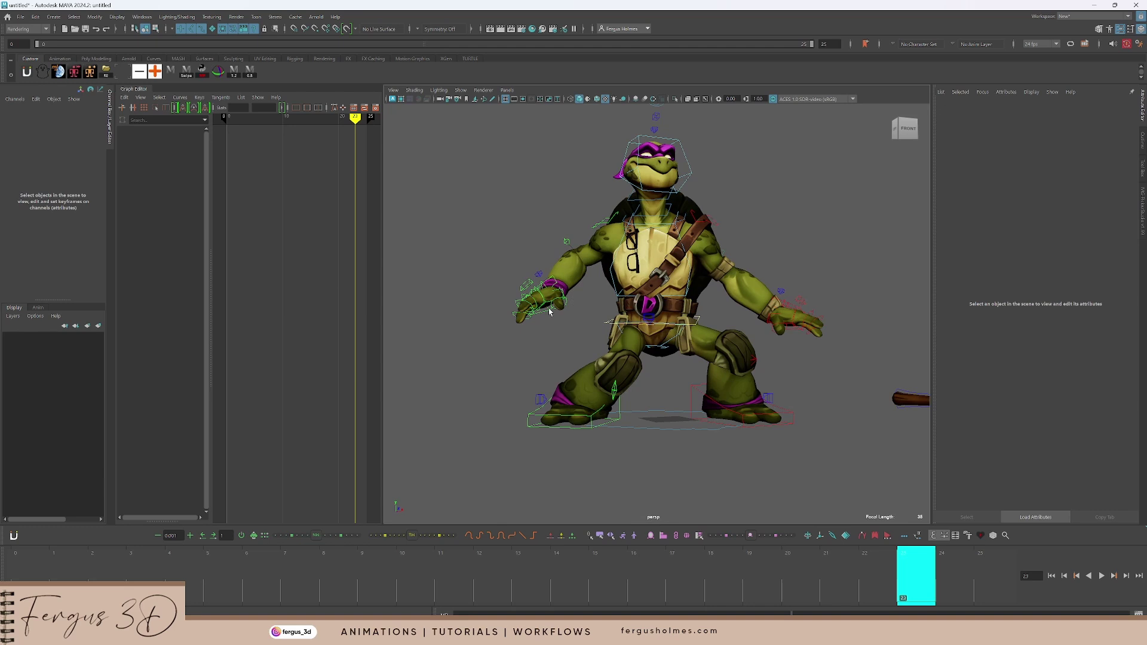
alt+drag(550, 311, 554, 312)
click(549, 302)
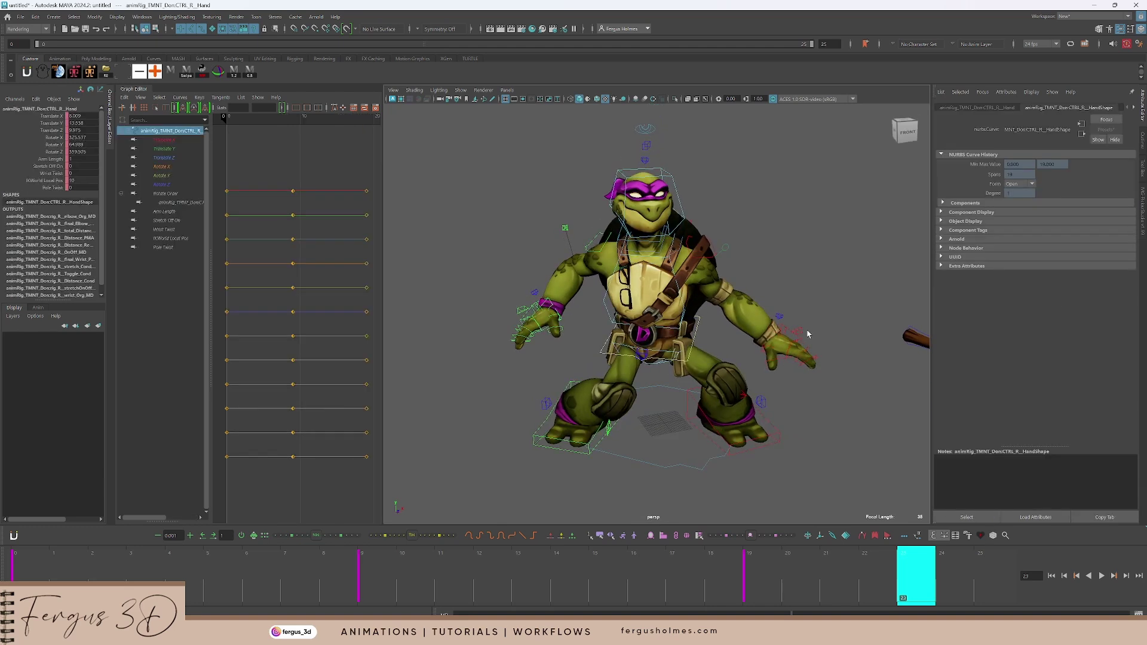
shift+click(781, 327)
scroll(735, 312, up, 2)
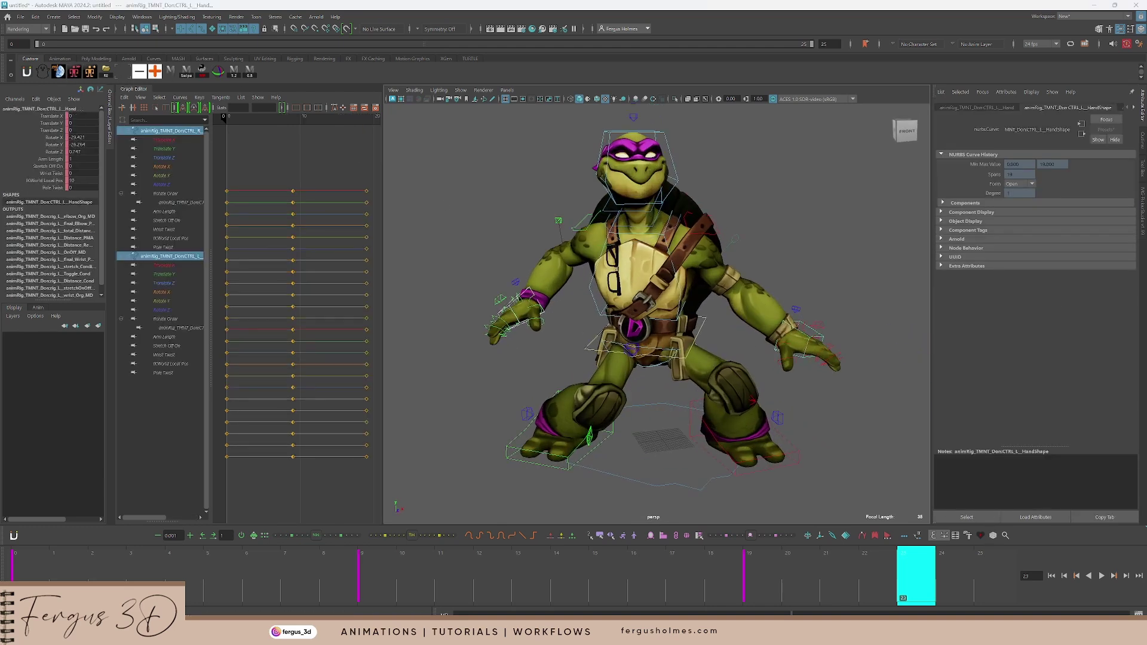
drag(2, 372, 377, 122)
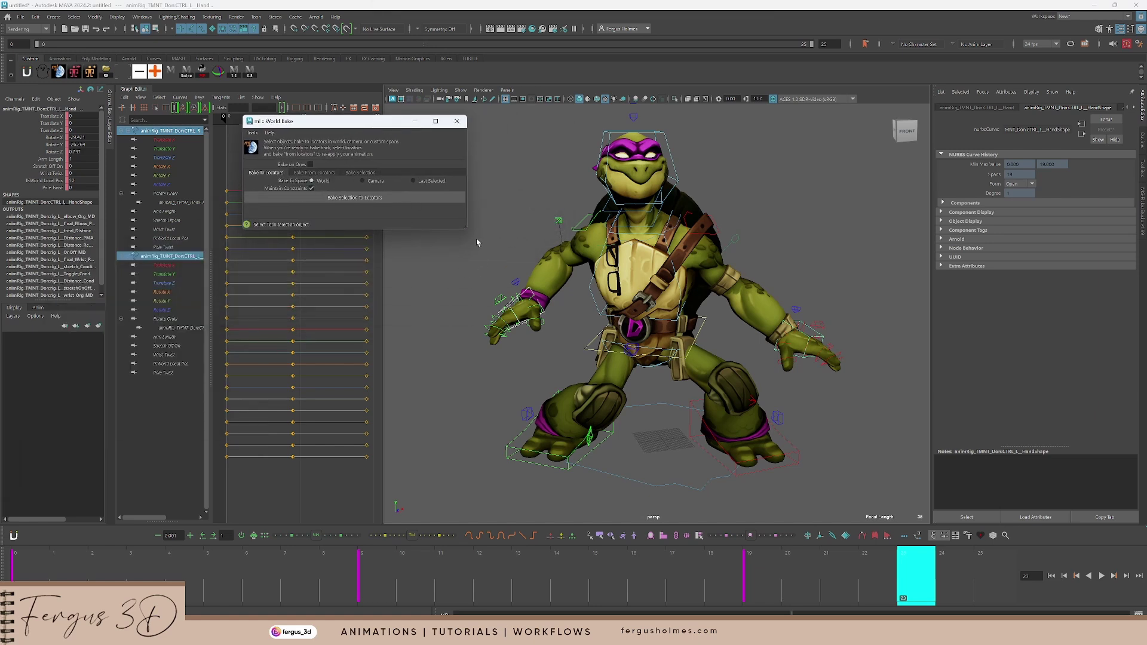
Step: Reselect both hand controls and play the animation to examine how the hands follow the body
click(494, 239)
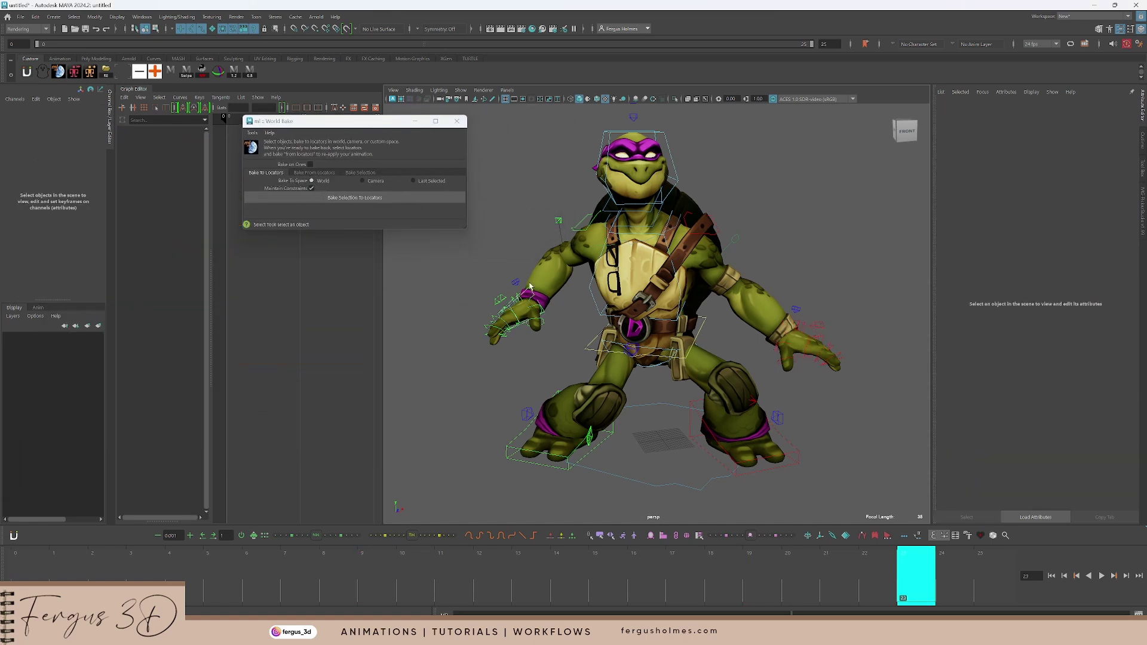
click(531, 292)
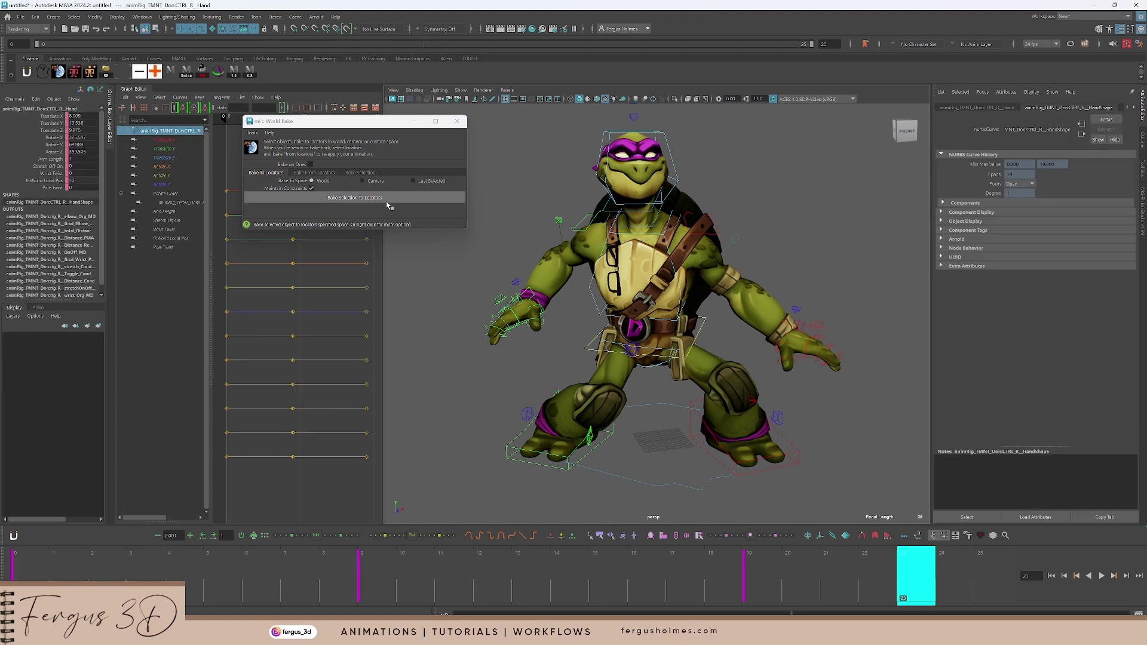
click(493, 231)
click(528, 293)
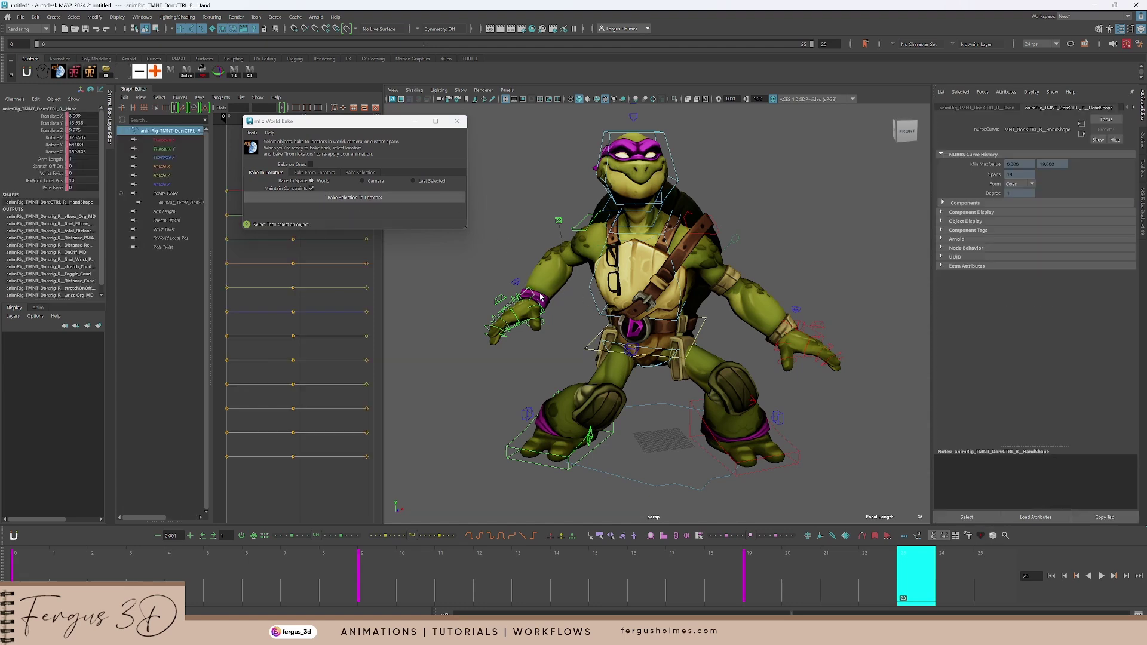
shift+click(808, 329)
key(alt+v)
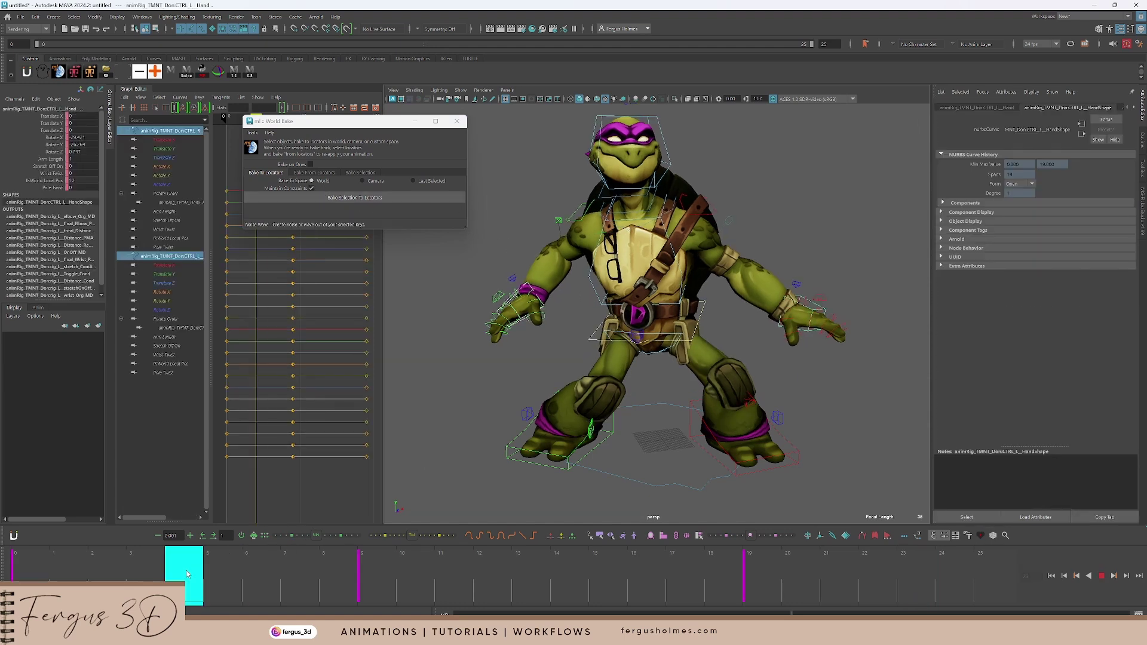
Step: Key both hand controls at frames 4, 14 and 22 and bake them to world-space locators with World Bake
drag(526, 582, 880, 568)
key(s)
key(s)
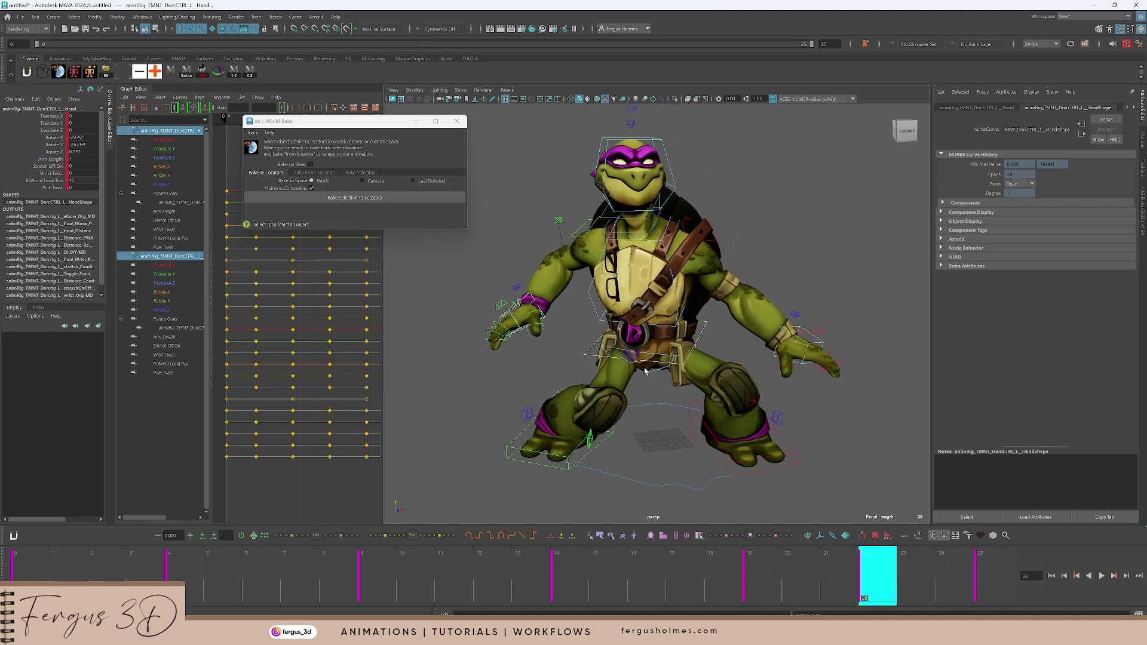
click(338, 199)
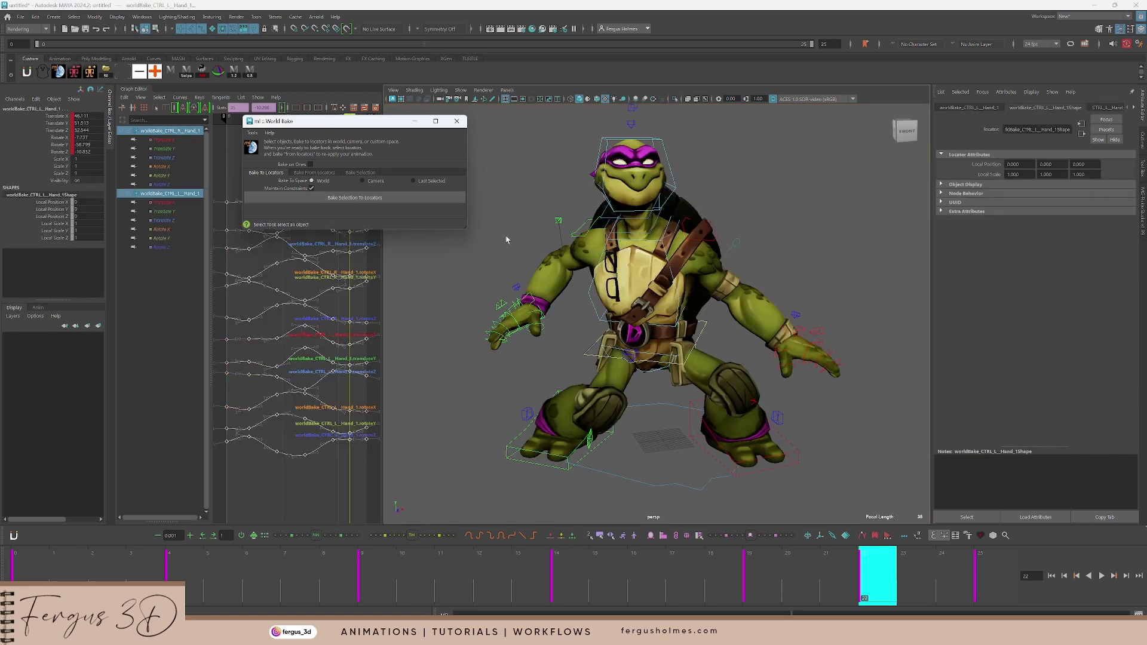
Step: Select only the right-hand locator in the Outliner and move the World Bake window clear of the Graph Editor curves
click(1142, 169)
click(1142, 147)
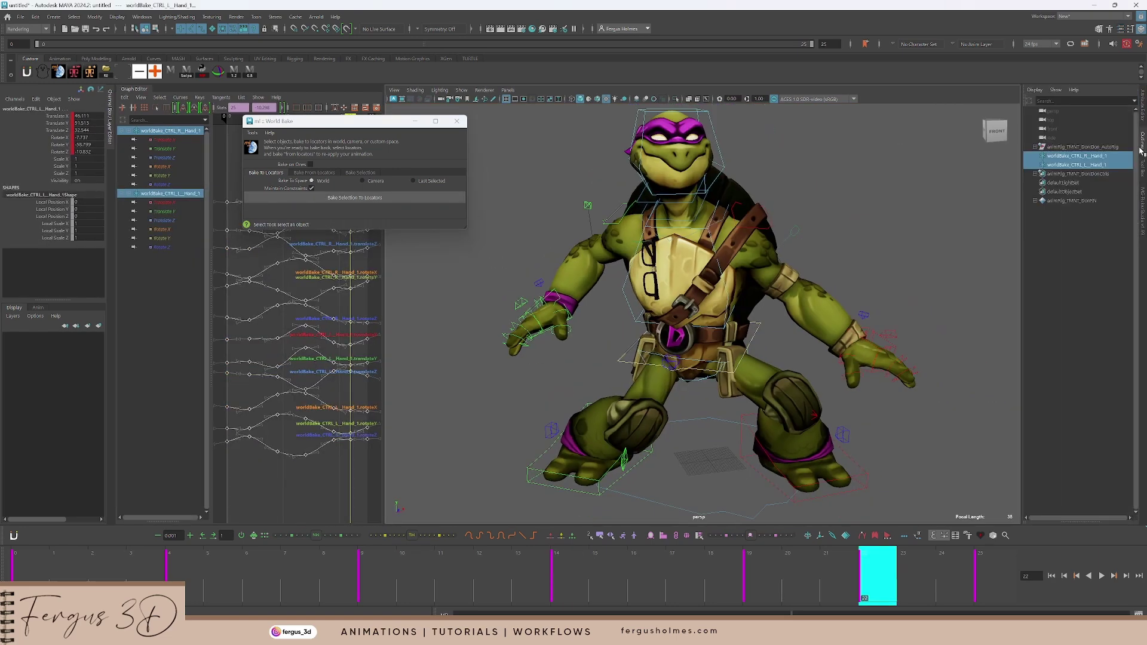
click(1084, 220)
click(1072, 157)
drag(374, 121, 488, 118)
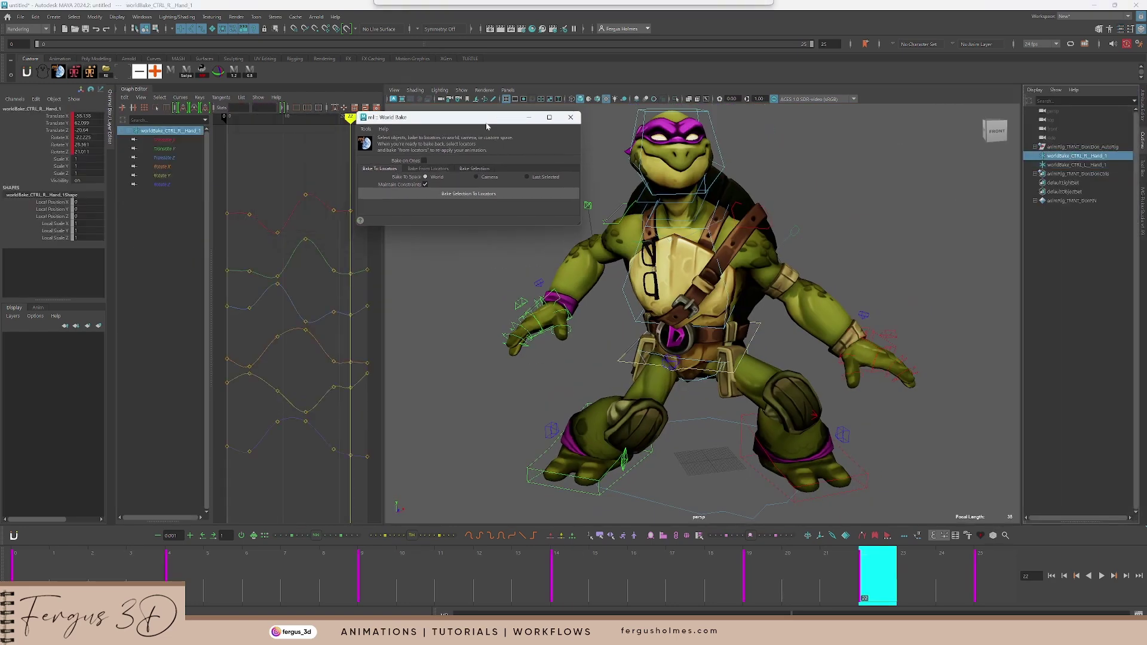
Step: Isolate the right-hand locator's Translate Y curve and try moving the locator vertically at frame 22
key(a)
key(w)
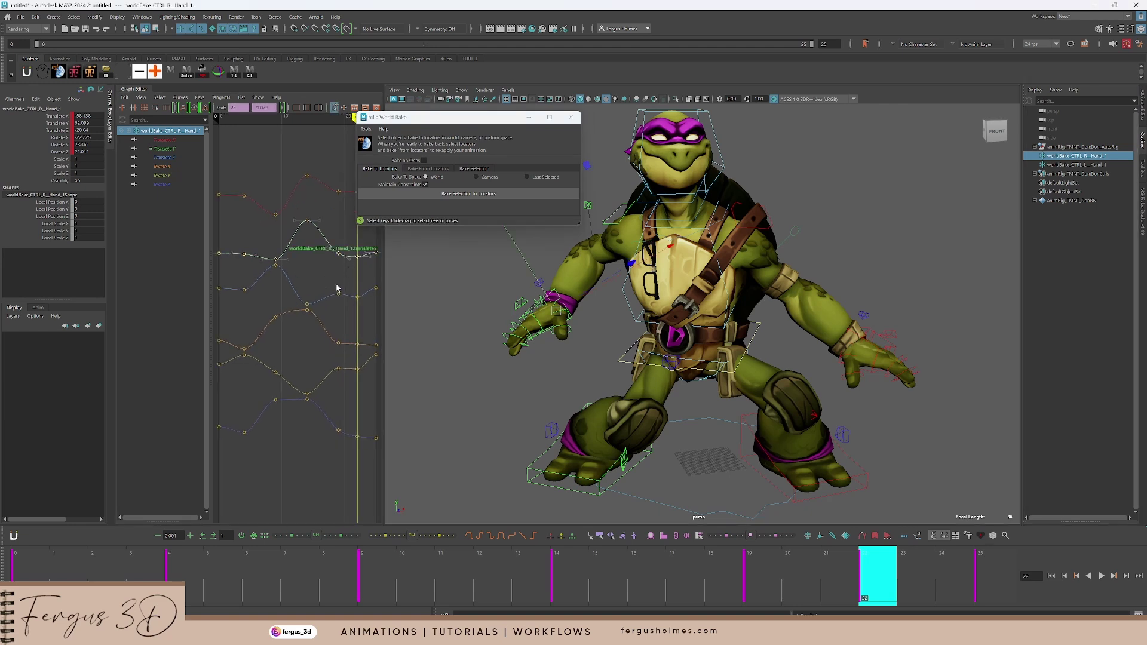
click(64, 123)
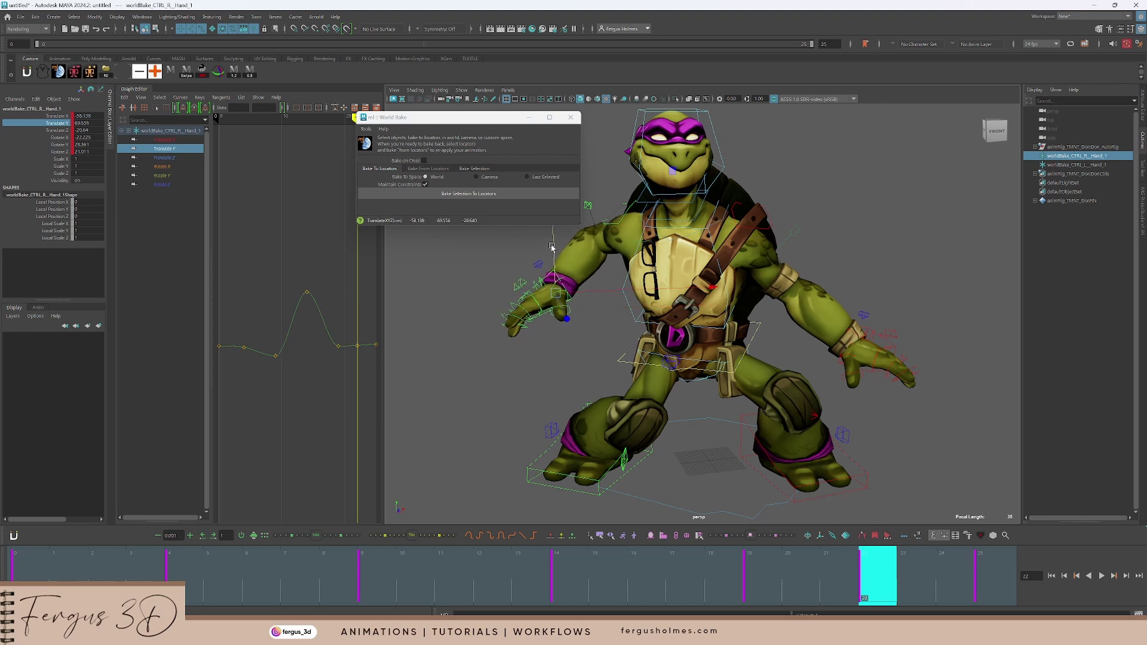
drag(553, 240, 528, 228)
middle_drag(528, 231, 536, 263)
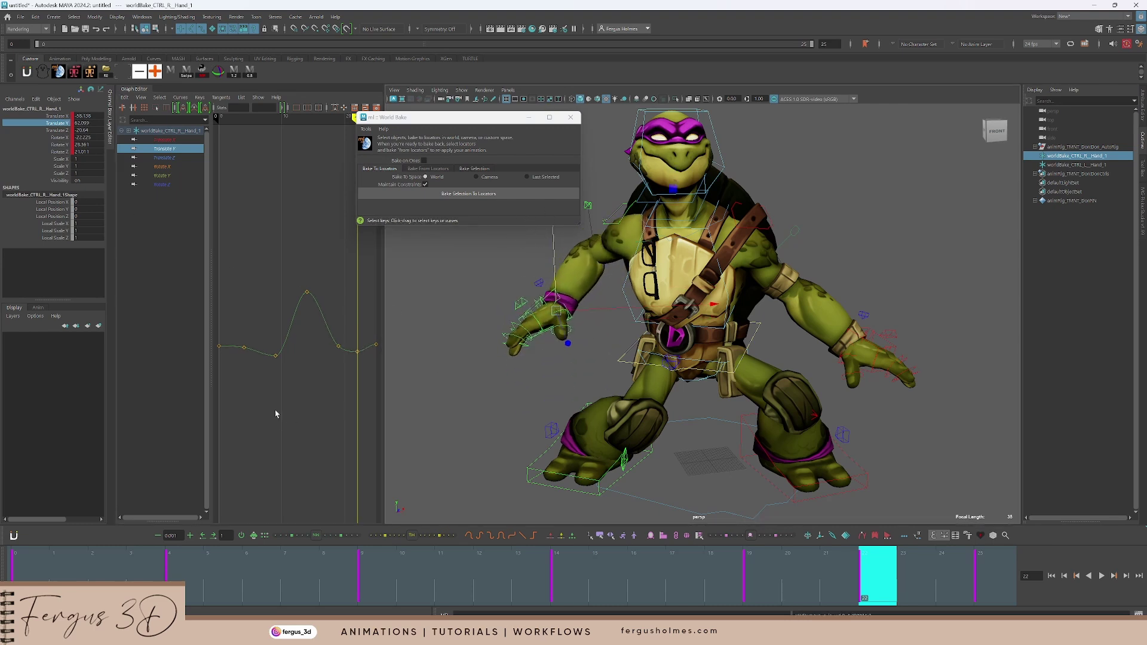
Step: Play back the jump, try shifting the right-hand locator's middle Translate Y keys two frames later, and undo the shift
key(alt+v)
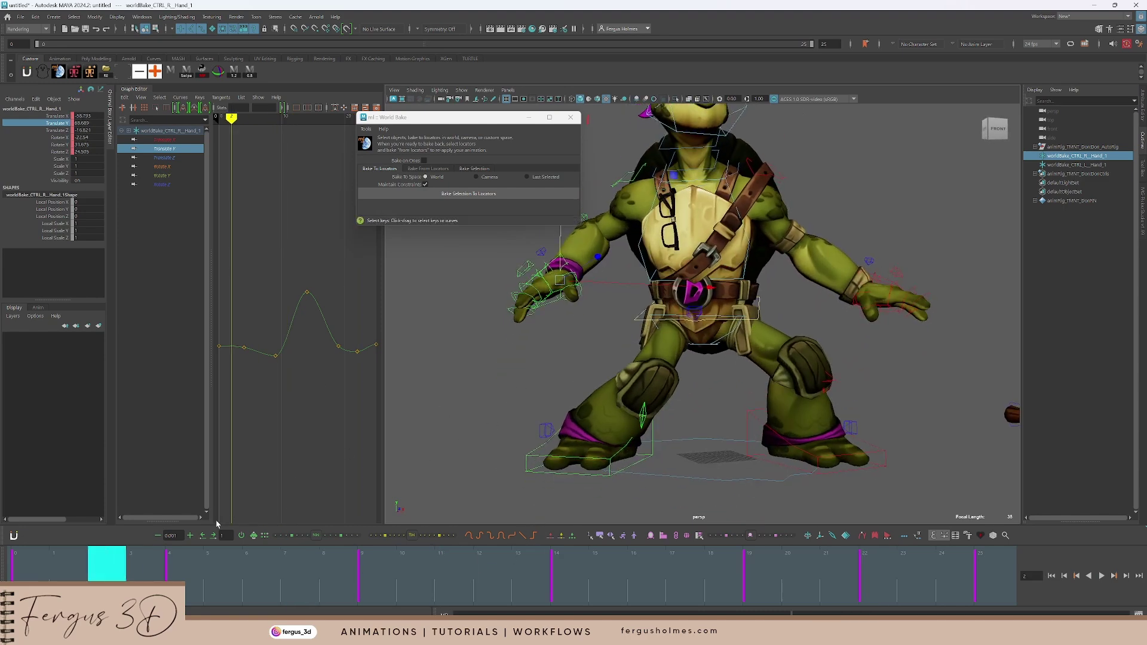
key(alt+v)
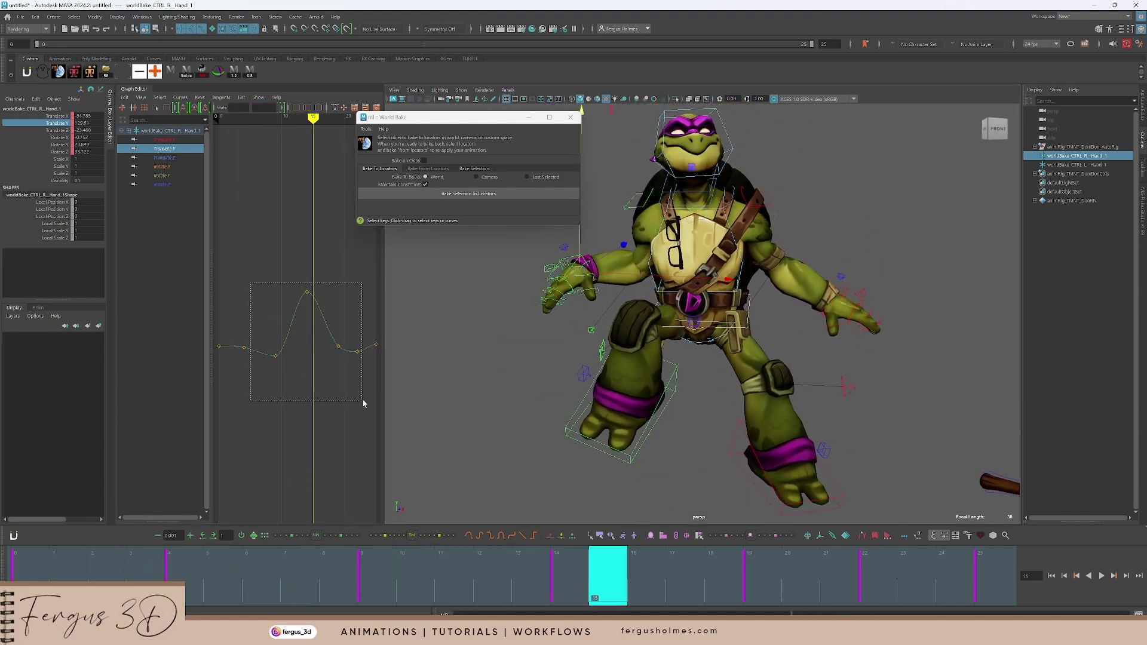
middle_drag(344, 392, 356, 401)
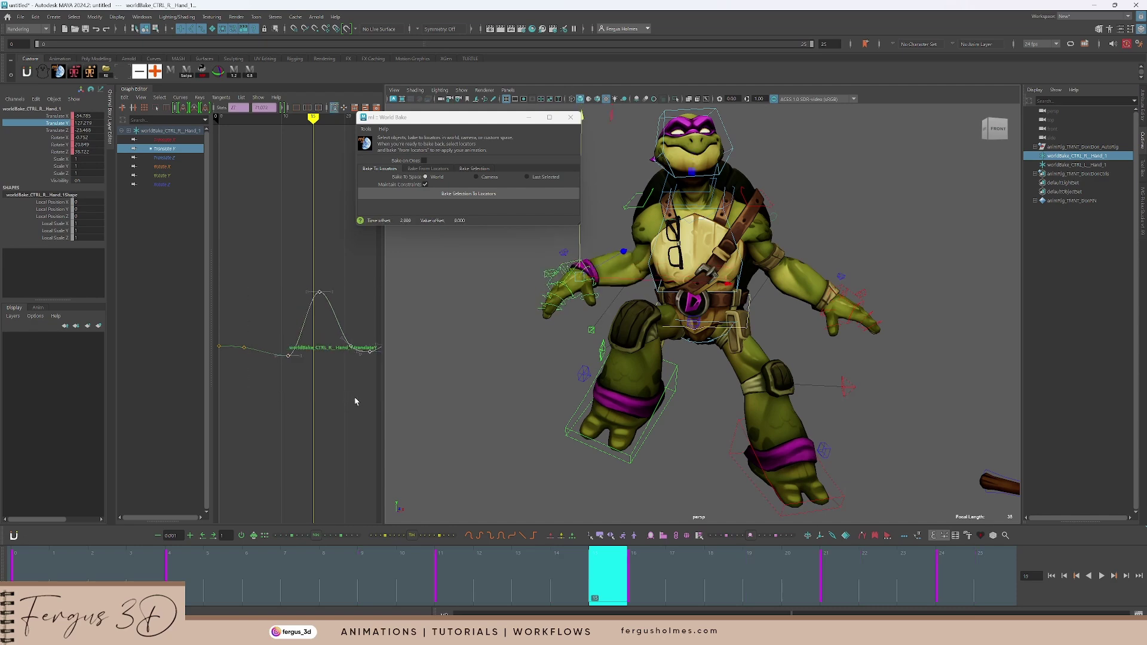
key(alt+v)
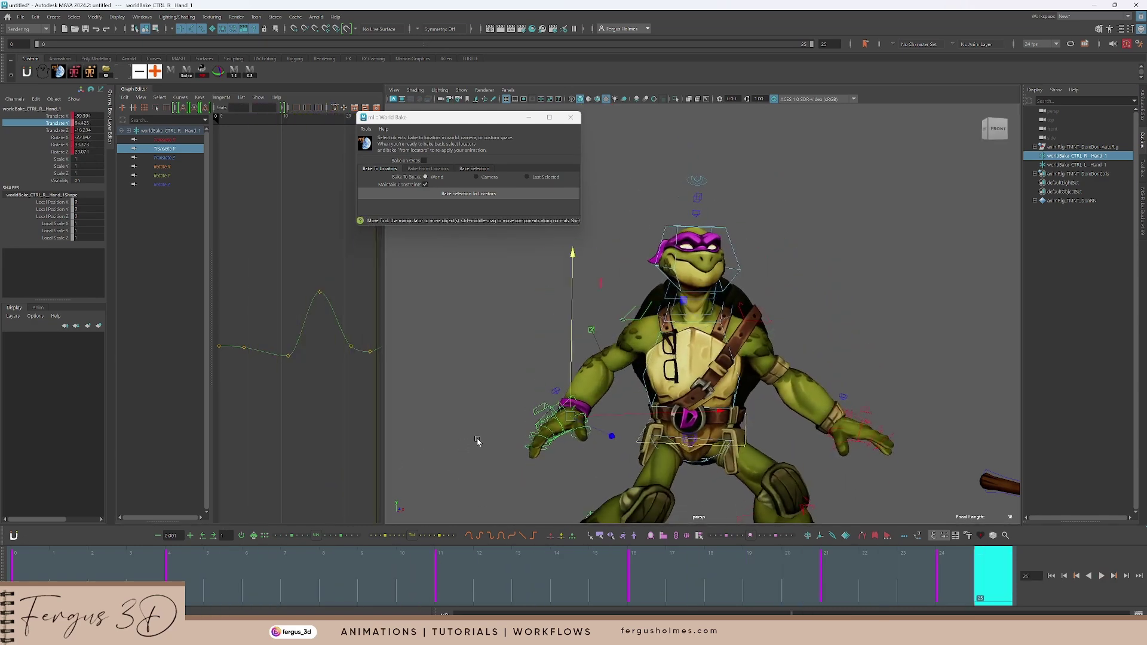
key(alt+v)
key(ctrl+z)
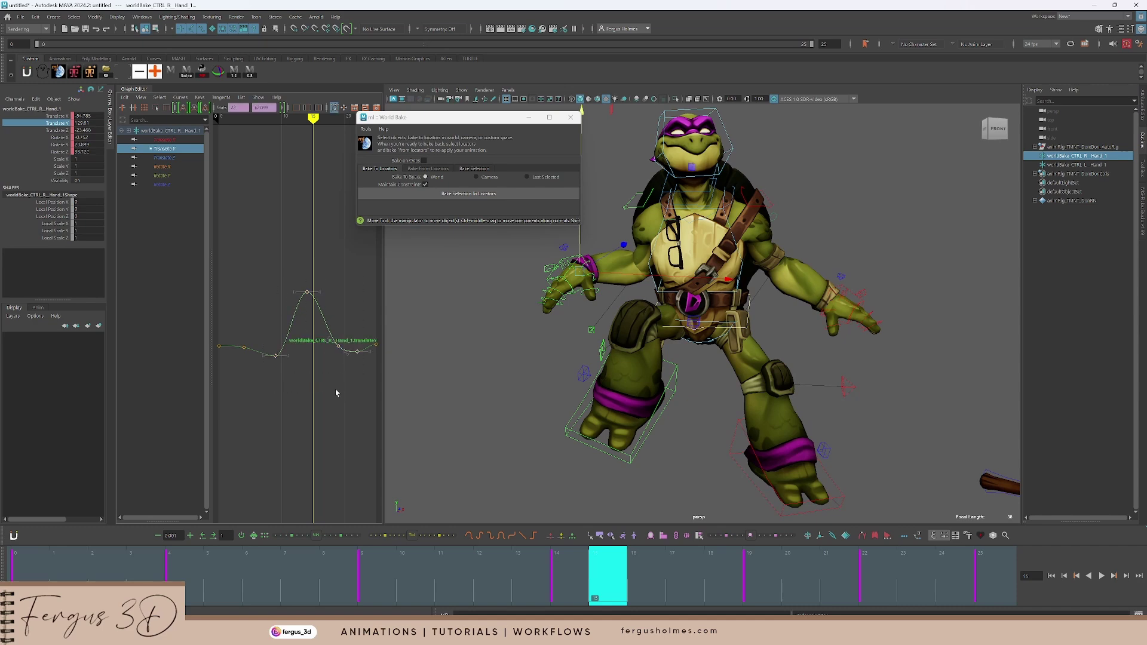
Step: Shift the right-hand locator's Translate Y keys between frames 9 and 22 one frame later and play back the result
middle_drag(337, 389, 342, 389)
click(342, 395)
key(alt+v)
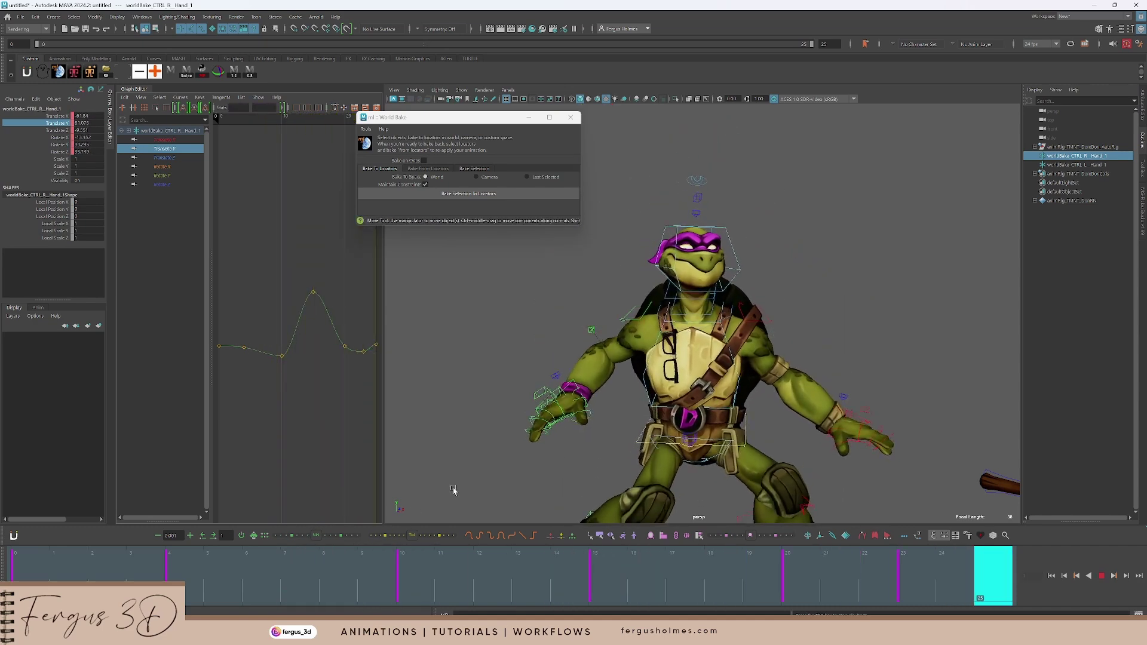
key(alt+v)
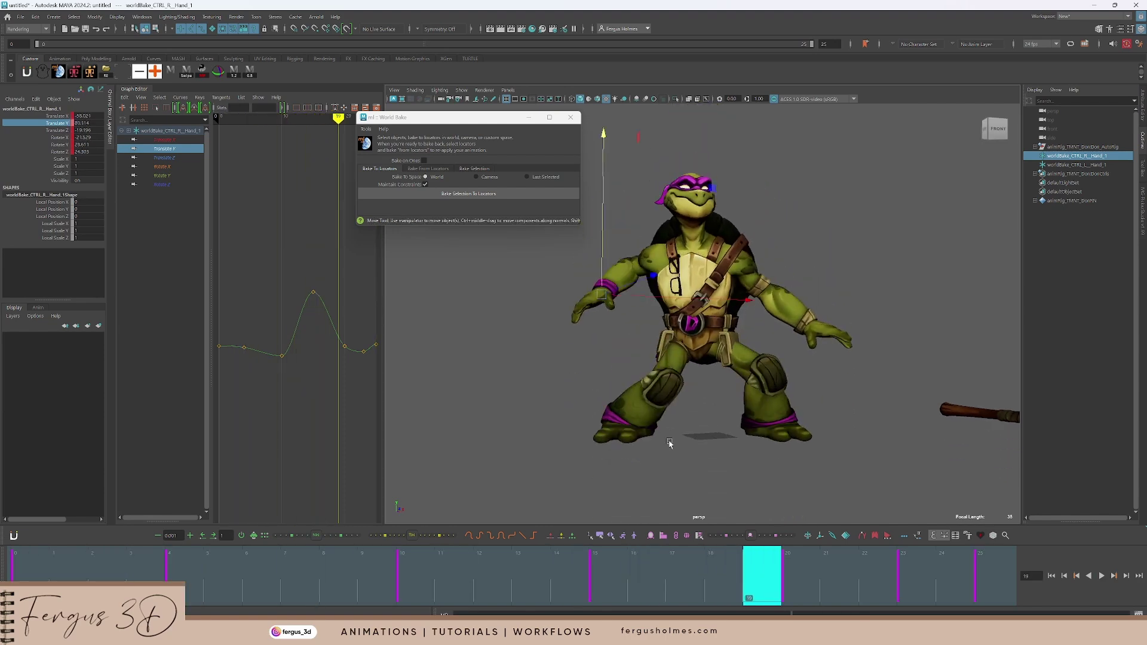
Step: Key the chest control at frames 4, 14 and 22 and bake it to a world-space locator
drag(745, 589, 349, 519)
key(f)
key(period)
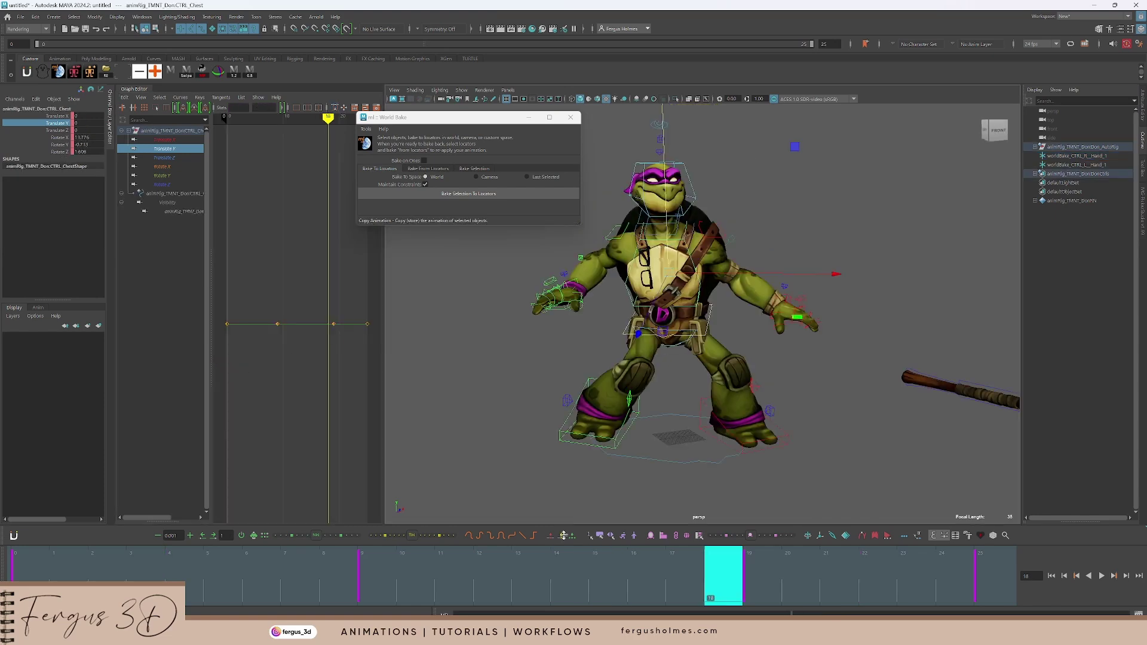
drag(725, 570, 568, 569)
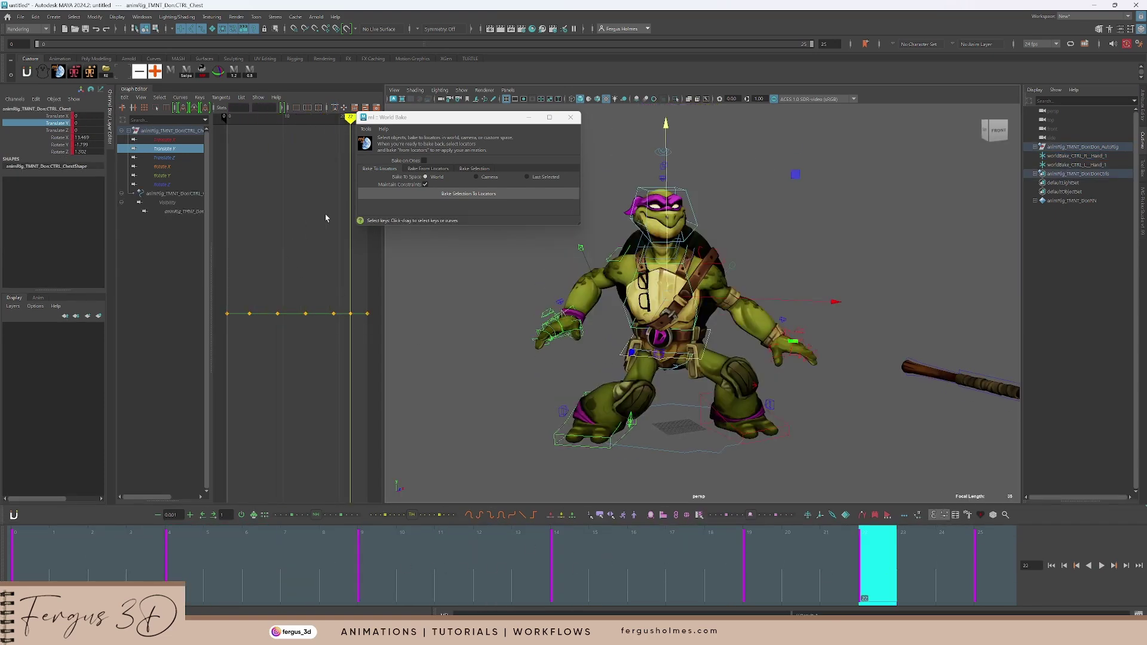
click(449, 193)
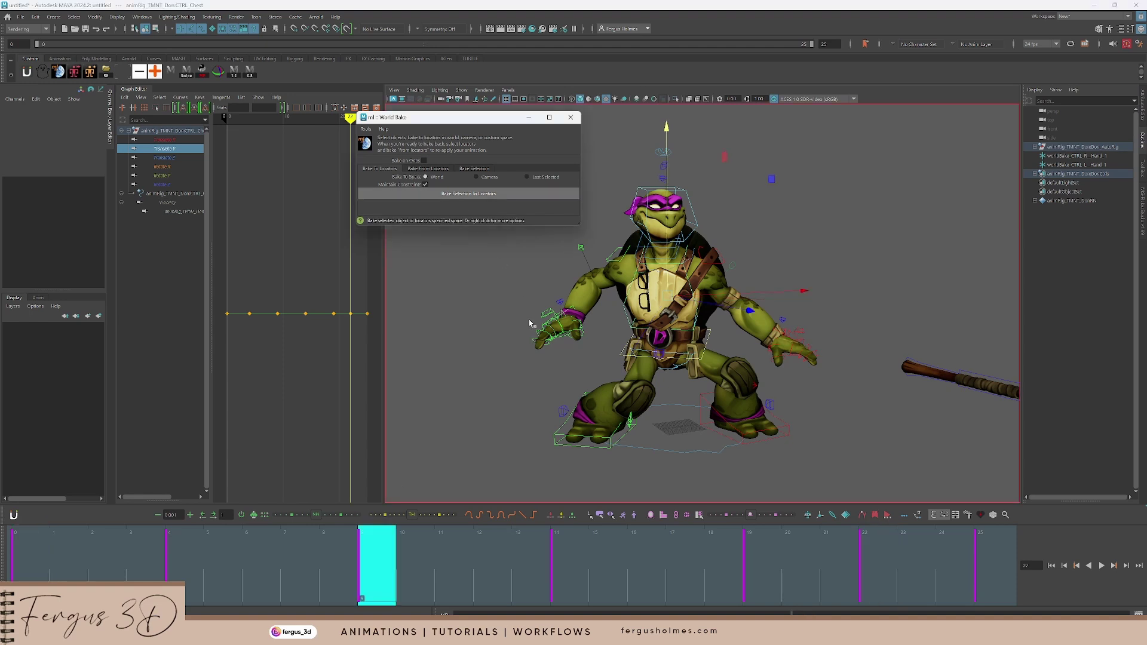
Step: Isolate the chest locator's Translate Y curve and shift its keys at frames 9, 14 and 19 one frame later
click(62, 123)
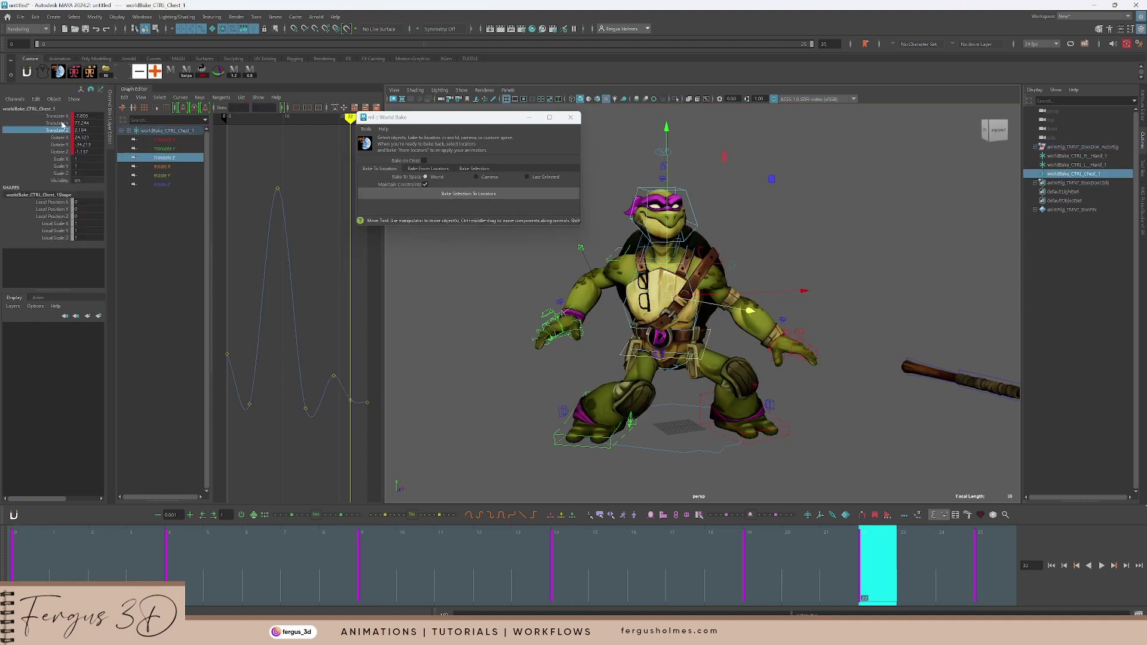
drag(382, 267, 345, 239)
alt+shift+right_drag(346, 239, 338, 261)
key(comma)
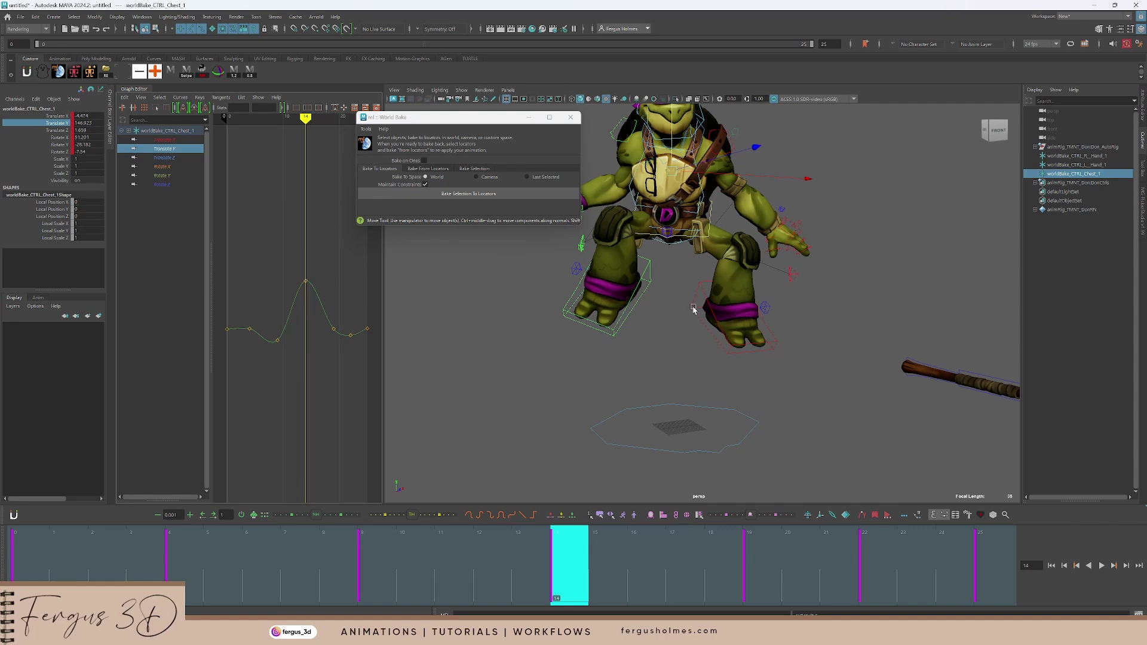
scroll(692, 308, down, 3)
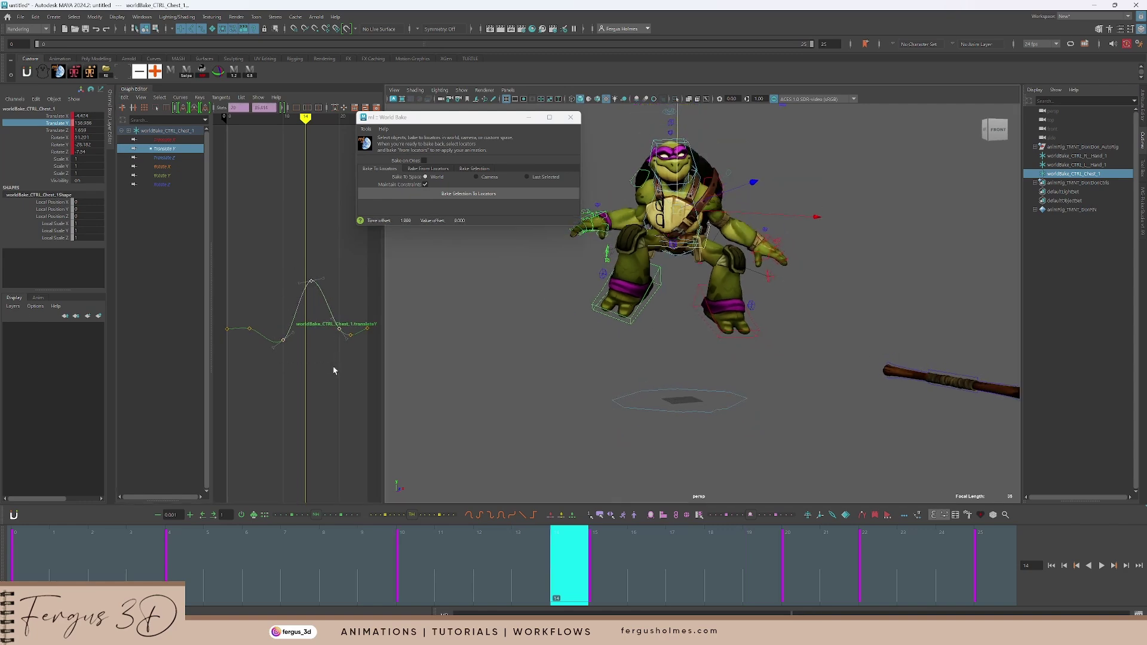
Step: Play back the jump with the rig's control curves hidden to examine the delayed chest movement
key(alt+v)
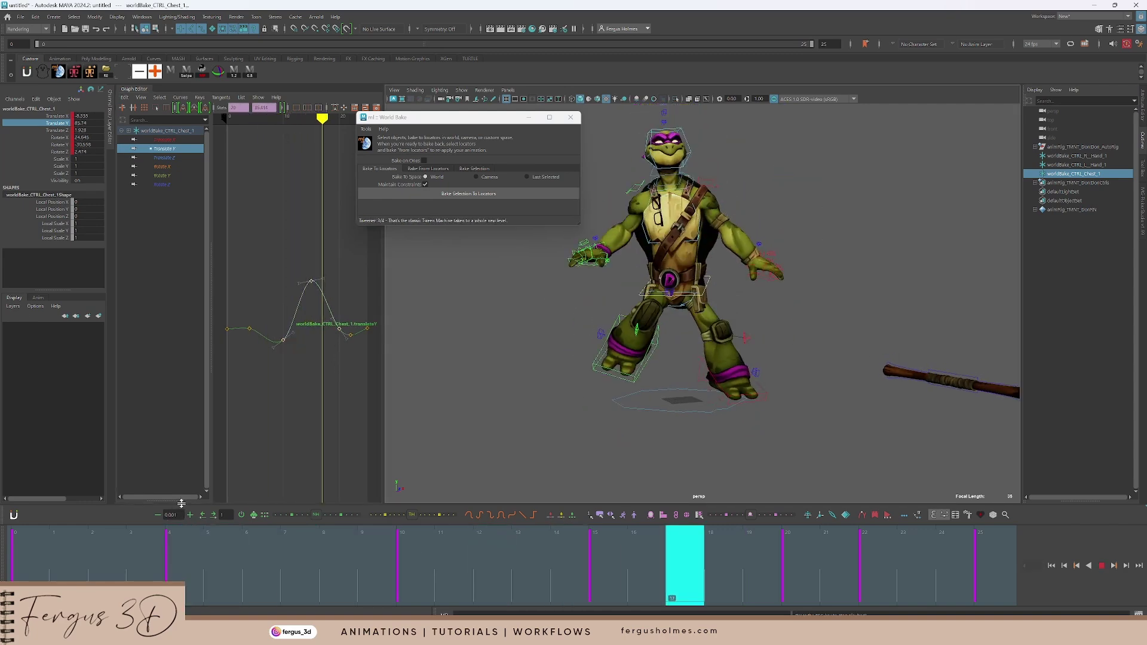
key(alt+v)
key(alt+shift+v)
key(alt+v)
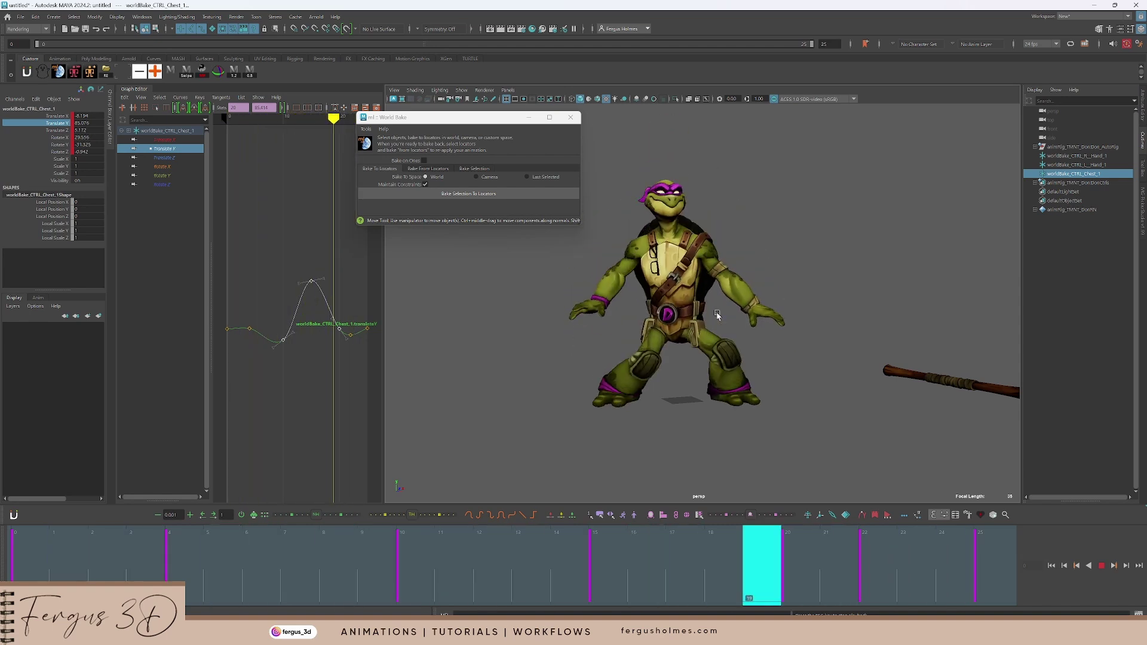
key(alt+v)
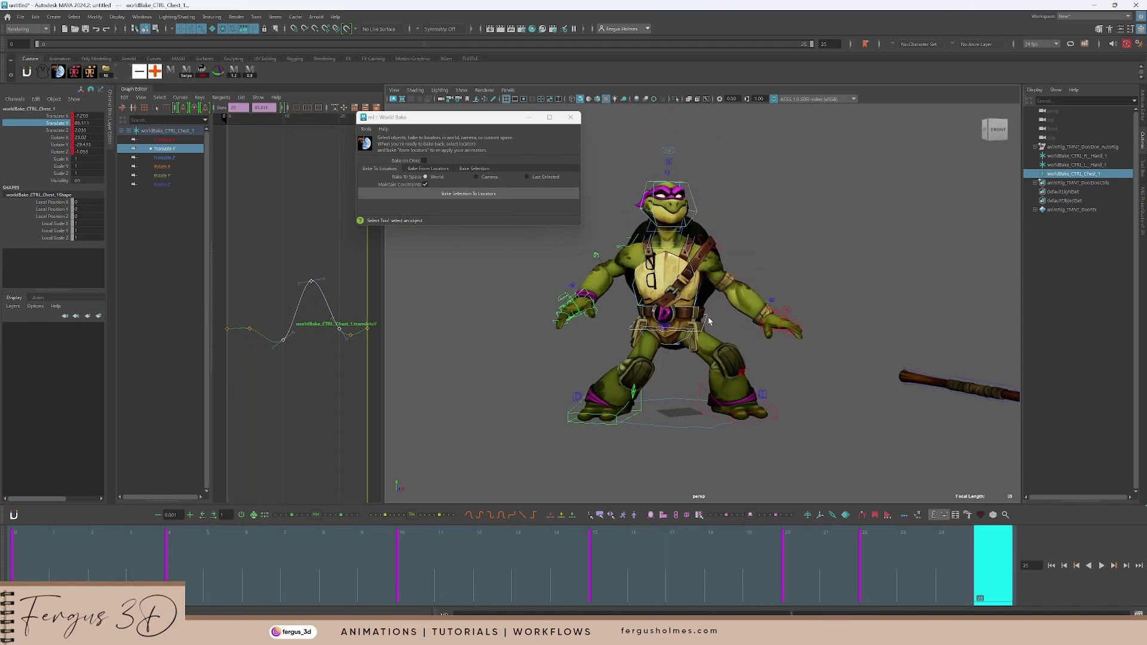
Step: Select the body control and play back the jump to examine its motion, leaving nothing selected at frame 16
click(706, 324)
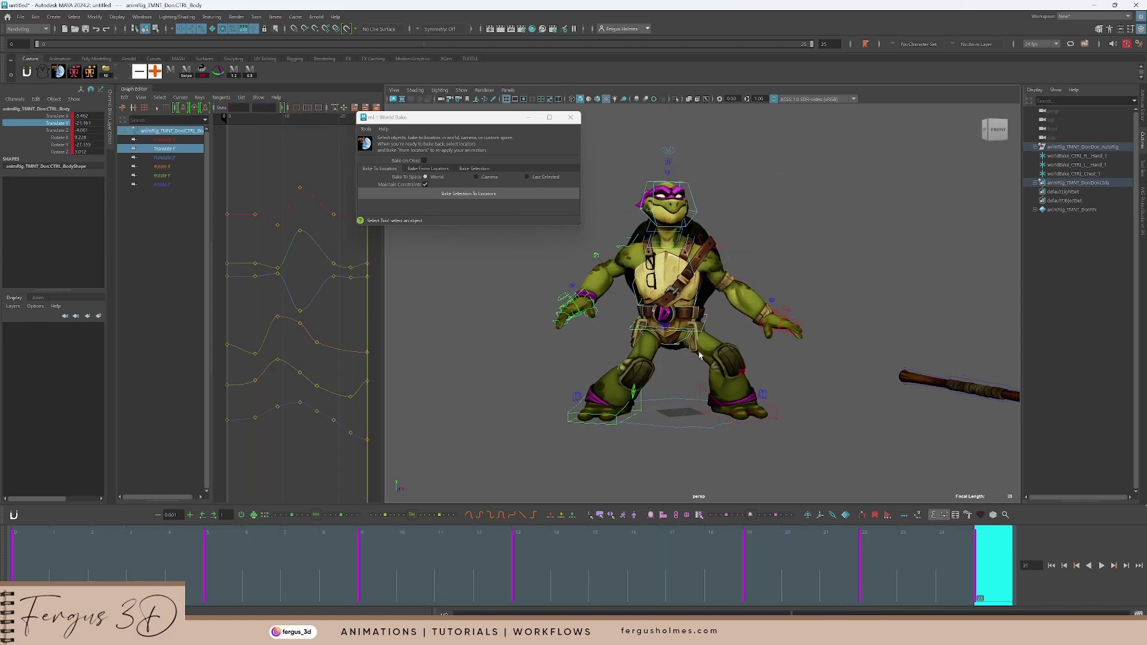
key(alt+v)
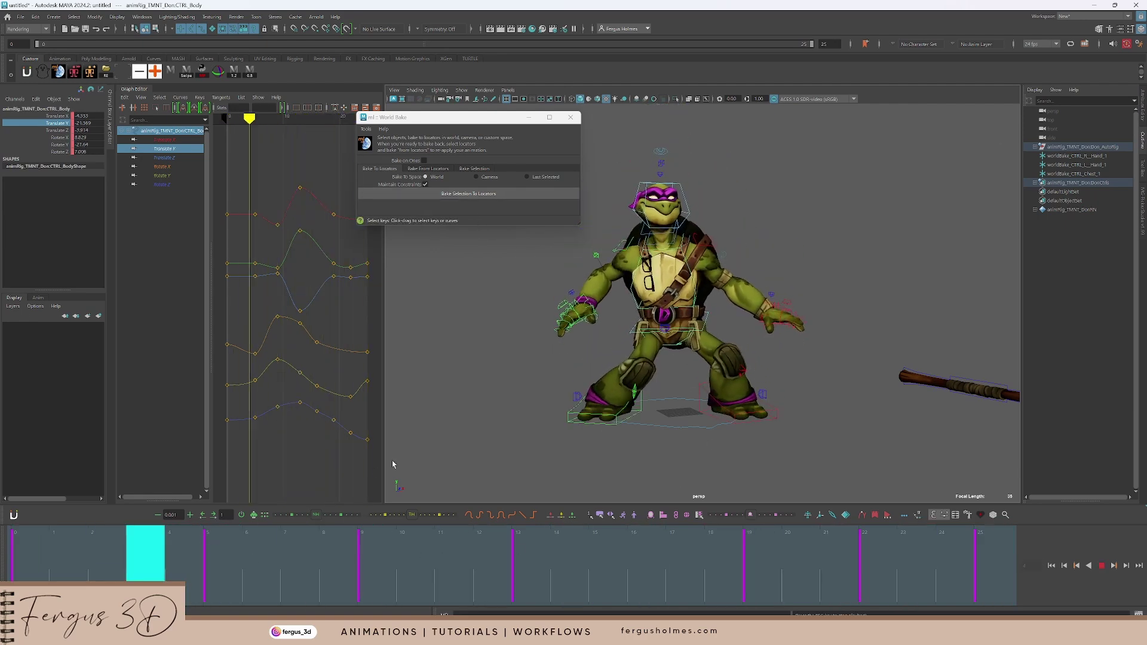
key(alt+v)
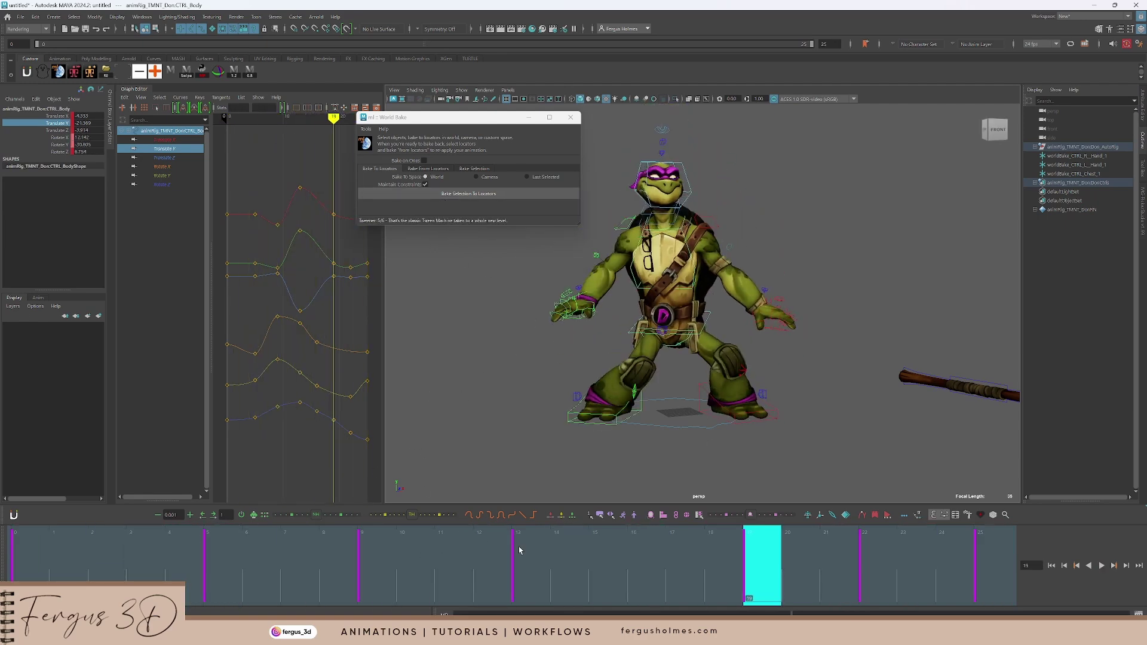
key(alt+v)
click(738, 267)
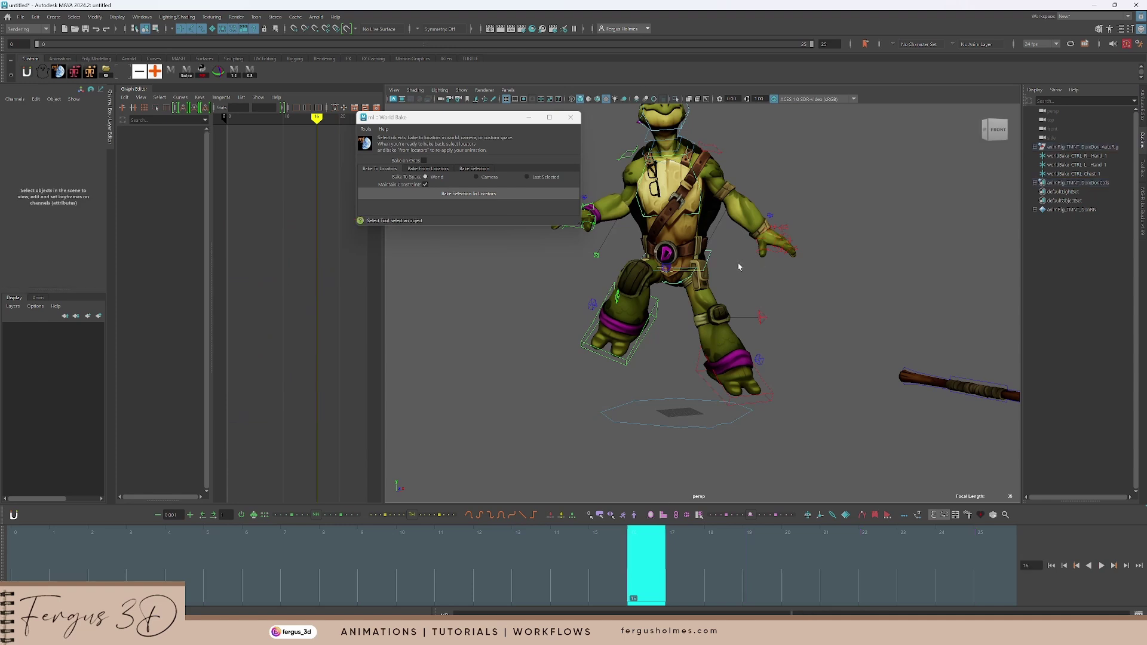
Step: Select the hips control, try moving it vertically and baking it to a world-space locator, and undo both
click(686, 279)
key(w)
drag(677, 290, 677, 278)
key(ctrl+z)
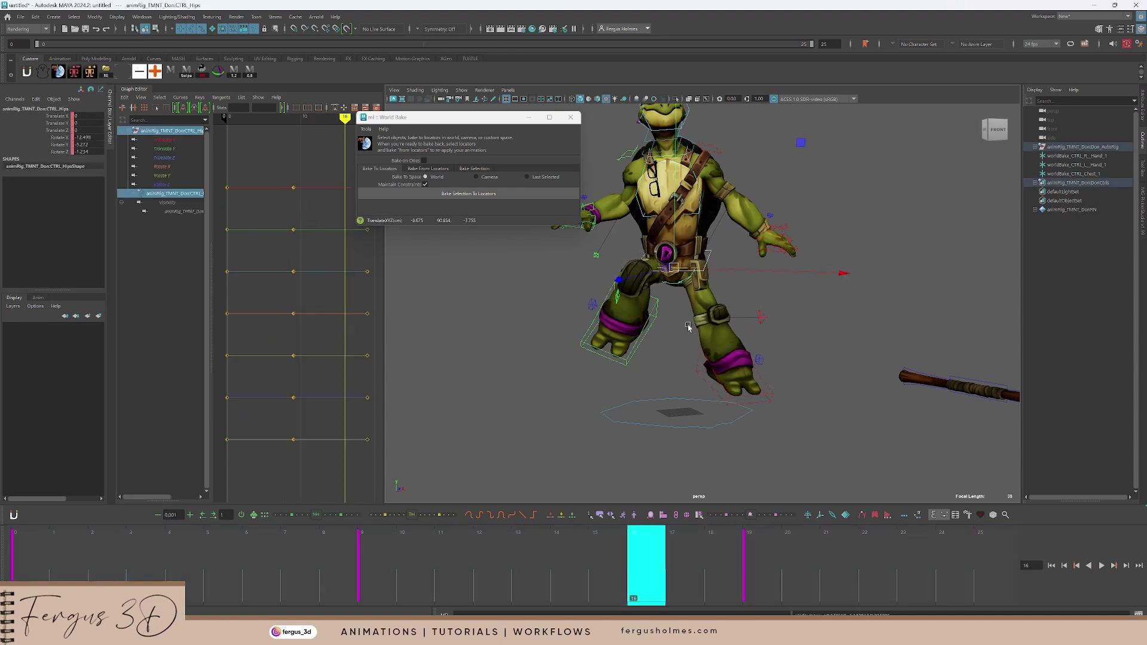
click(464, 195)
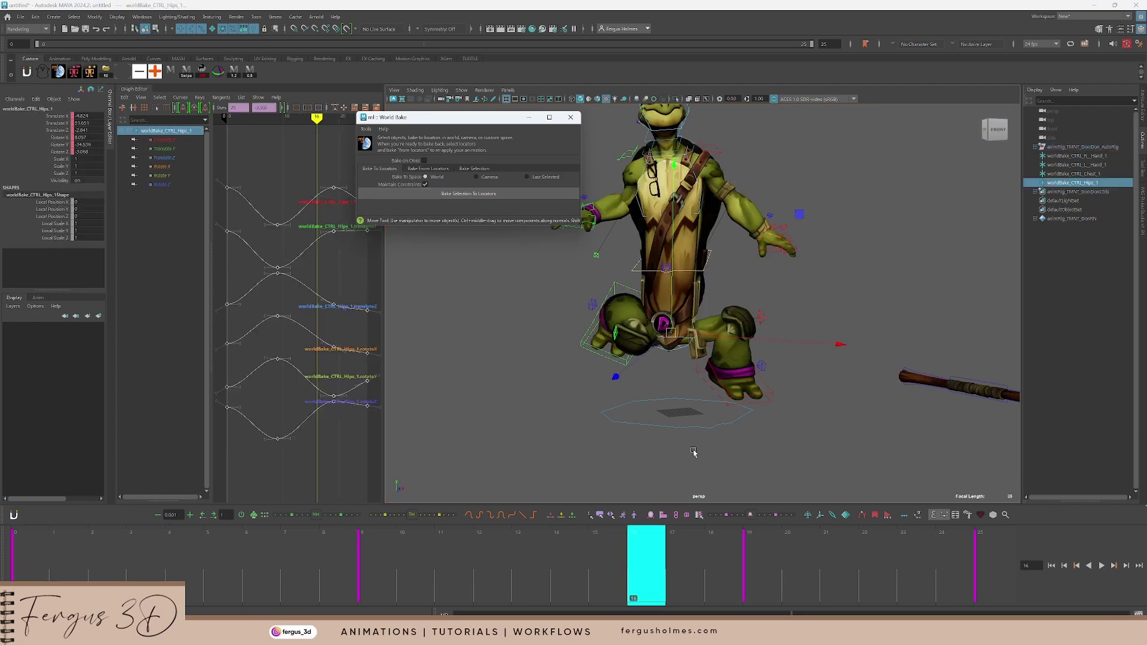
key(ctrl+z)
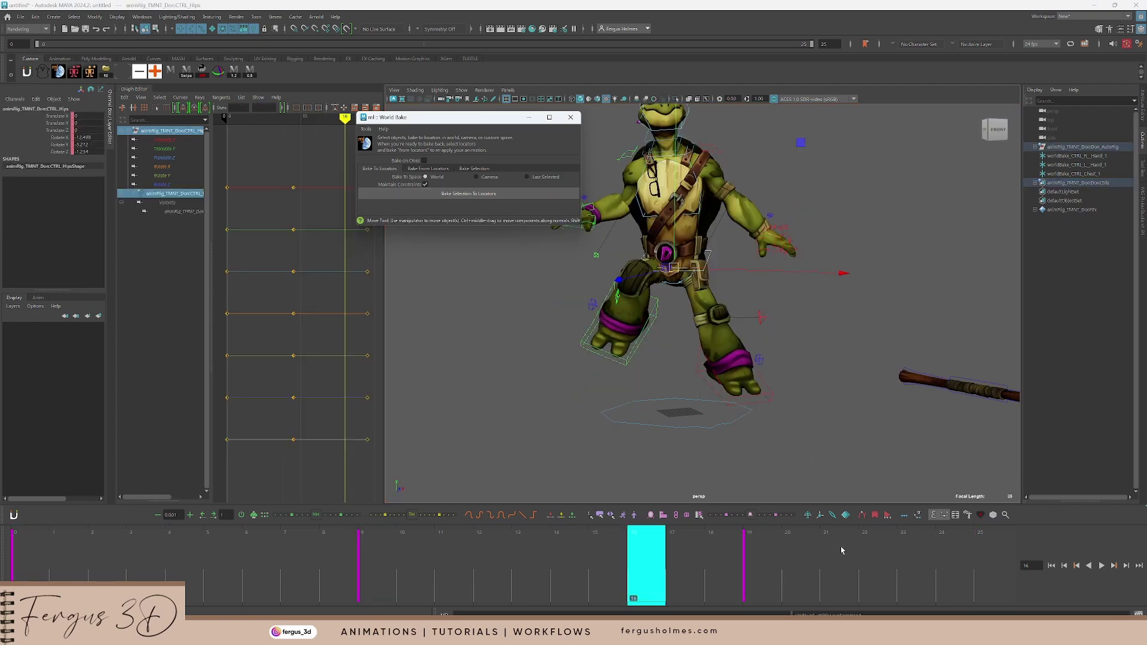
Step: Key the hips control at frames 4, 14 and 22 and bake it to a world-space locator
drag(612, 561, 584, 557)
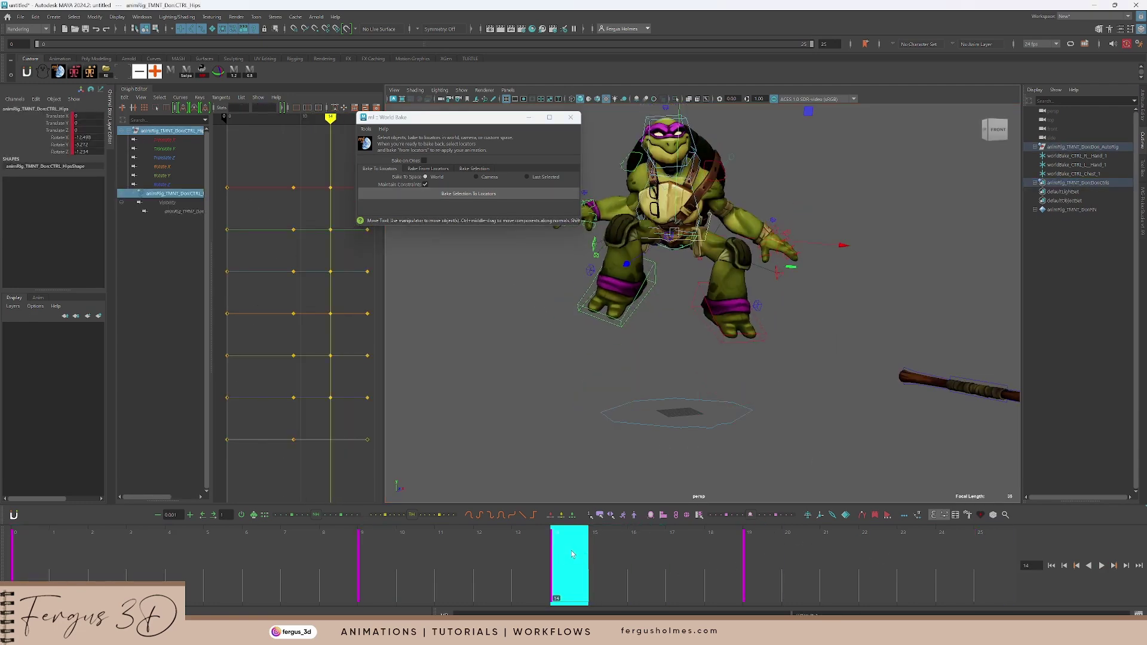
key(alt+v)
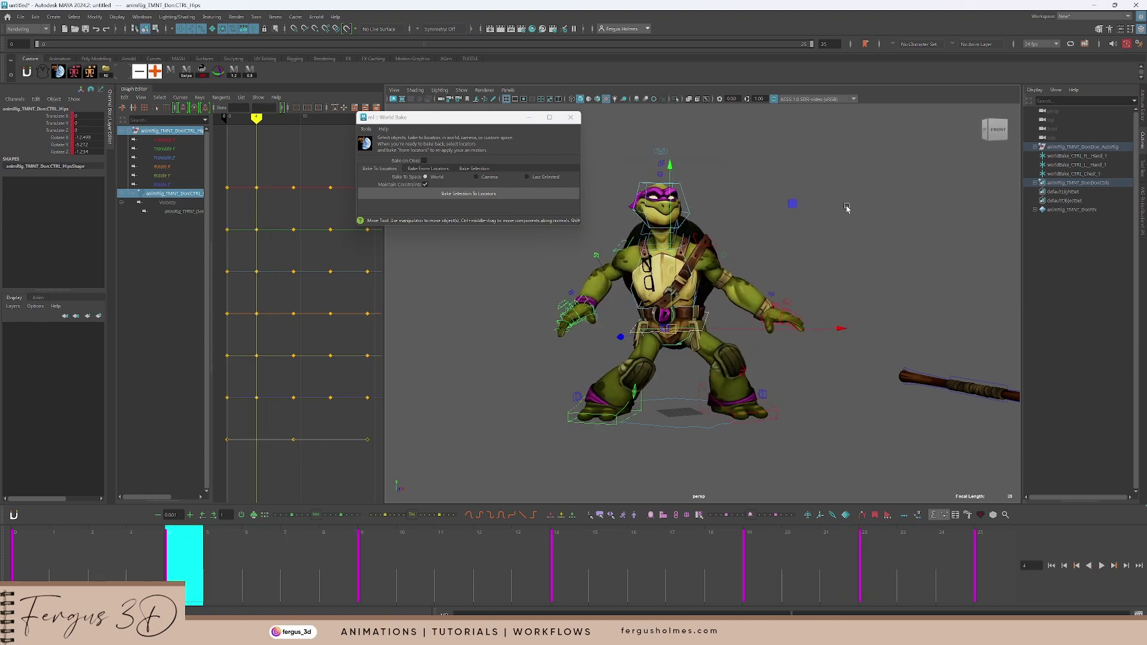
key(q)
click(847, 208)
click(680, 347)
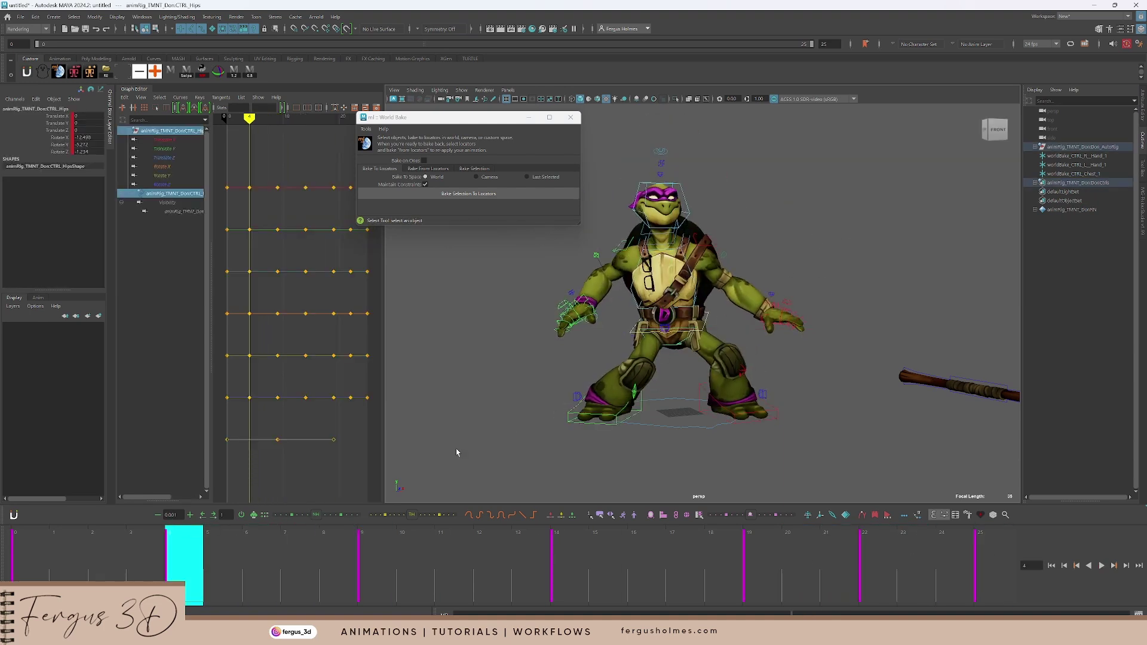
click(443, 194)
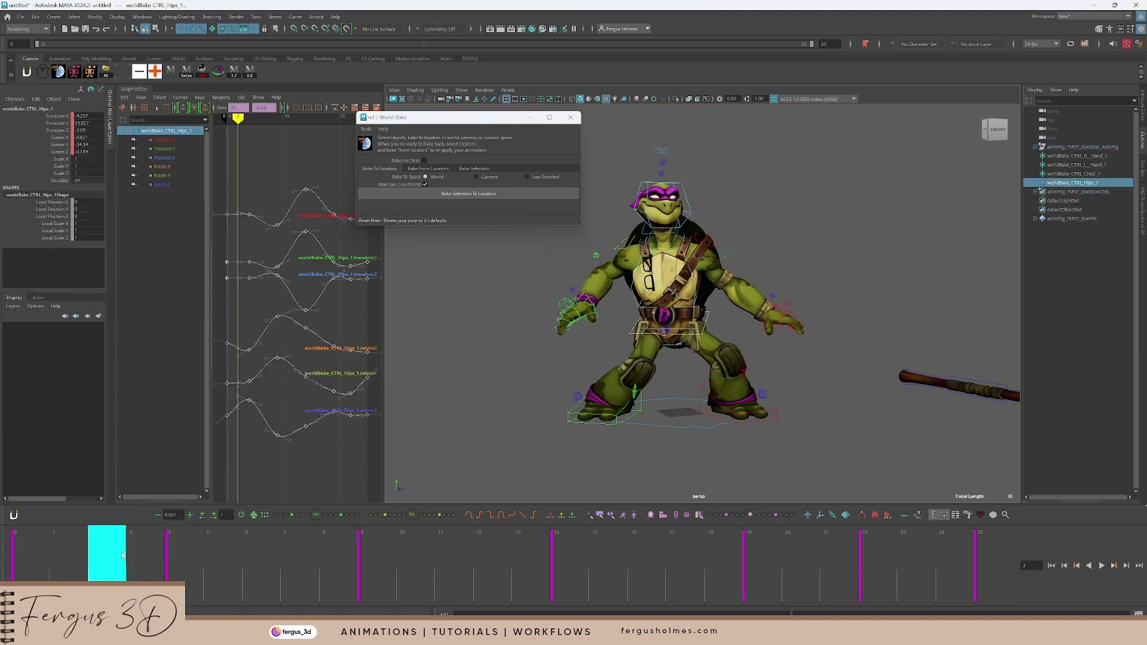
key(Escape)
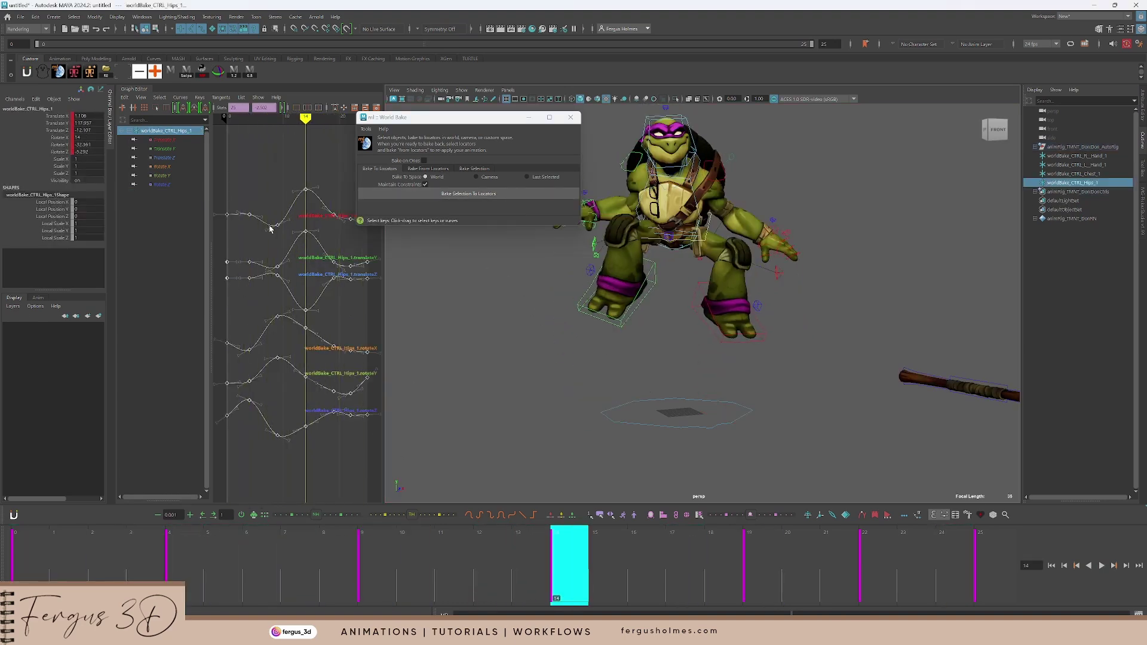
Step: Try offsetting the hips locator's Translate Y jump keys by one frame, and undo the offset along with the hips bake
click(62, 124)
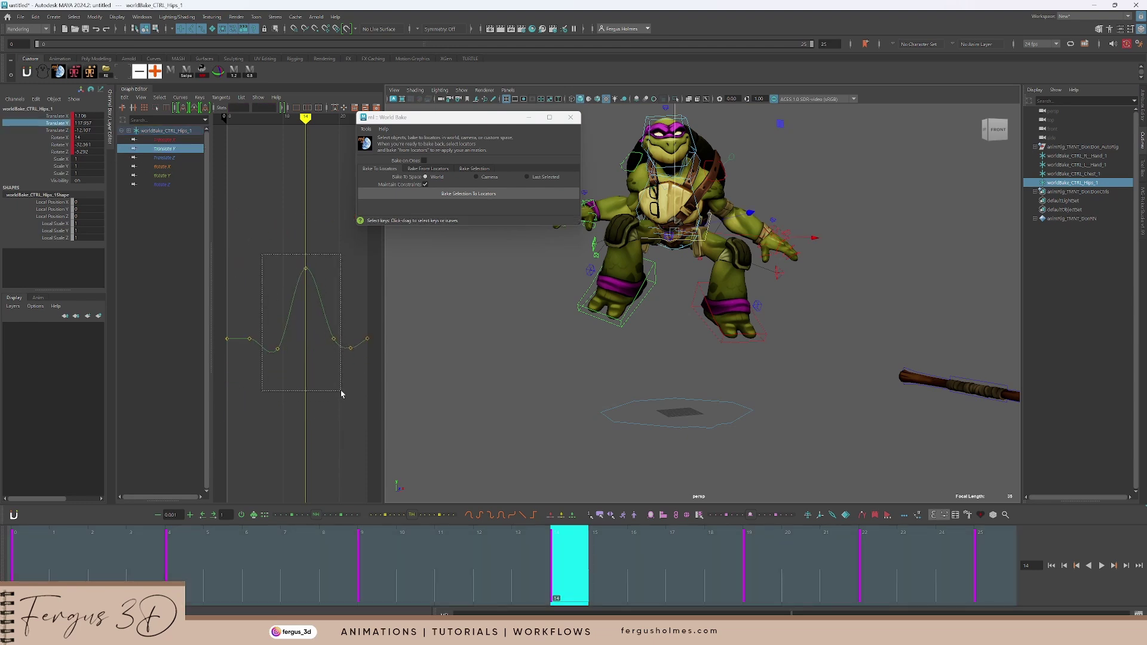
key(alt+v)
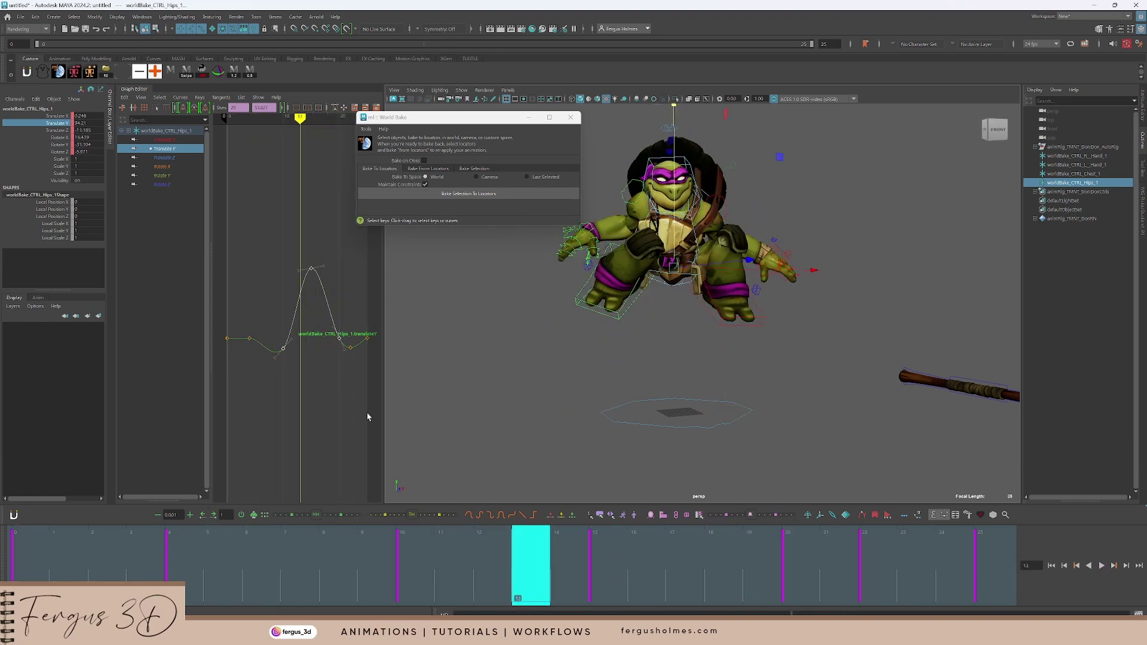
mouse_move(343, 412)
mouse_down()
mouse_move(354, 411)
mouse_move(341, 411)
mouse_up()
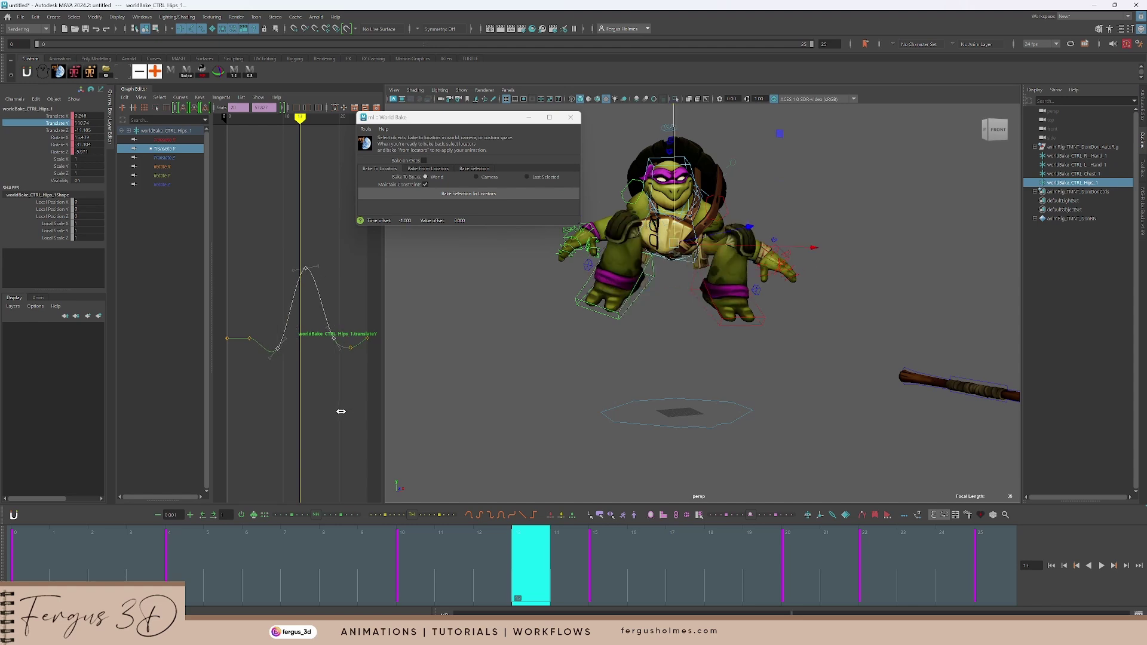
key(alt+period)
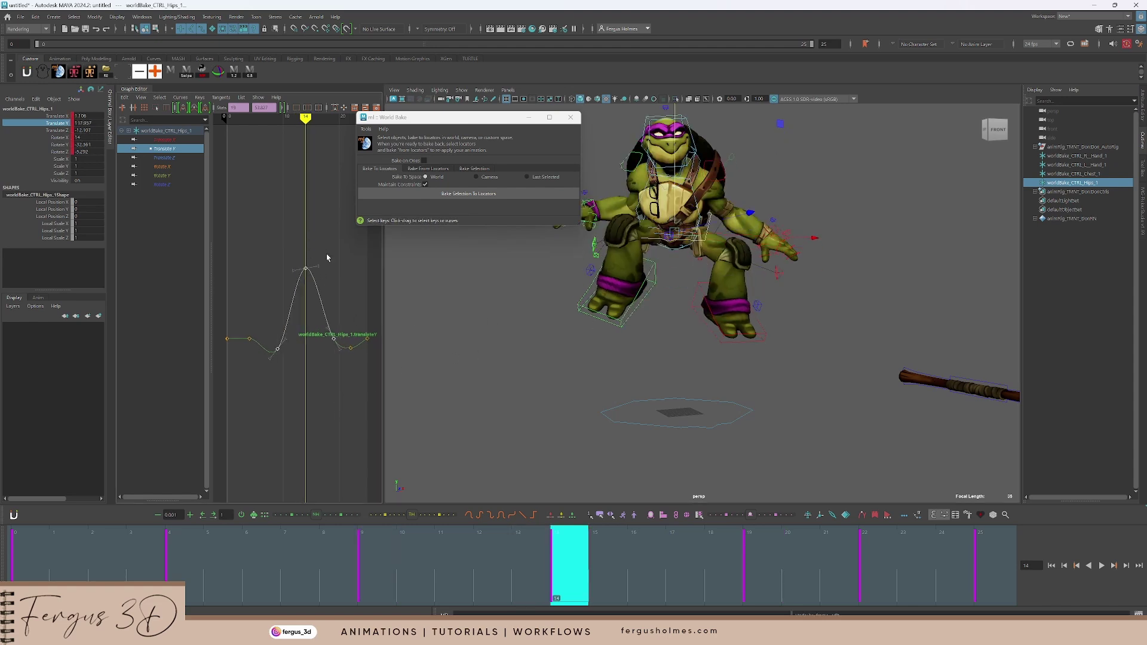
key(ctrl+z)
key(ctrl+z)
key(ctrl+z)
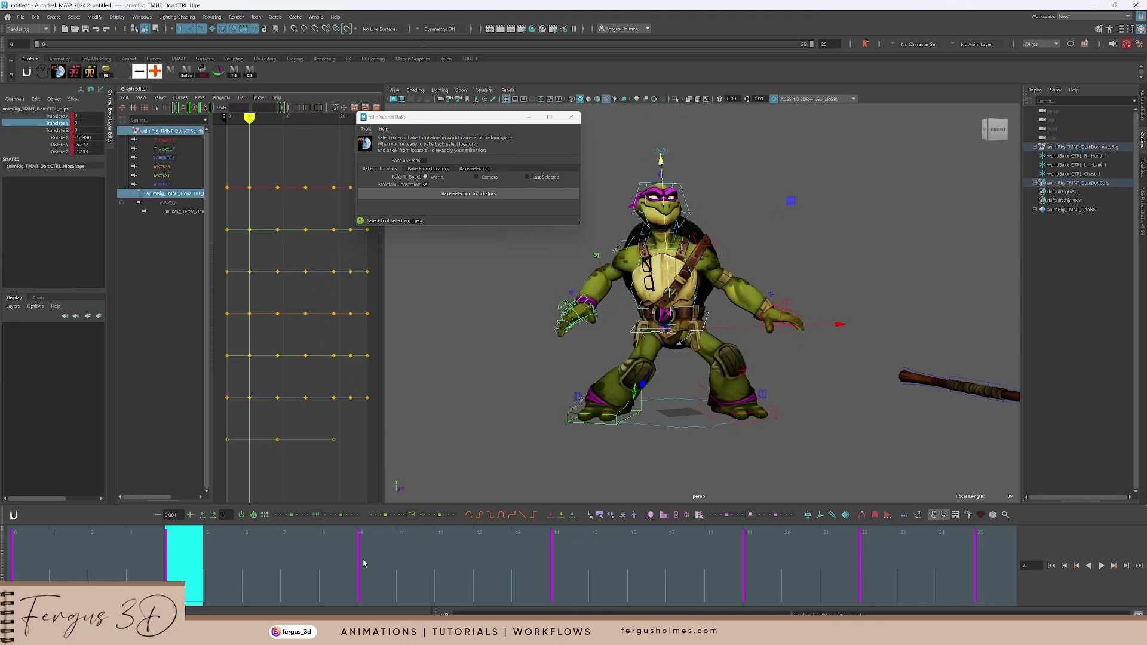
Step: Play back the jump without the hips locator to examine the body's overlapping motion, with the rig's control curves hidden at the end
key(alt+v)
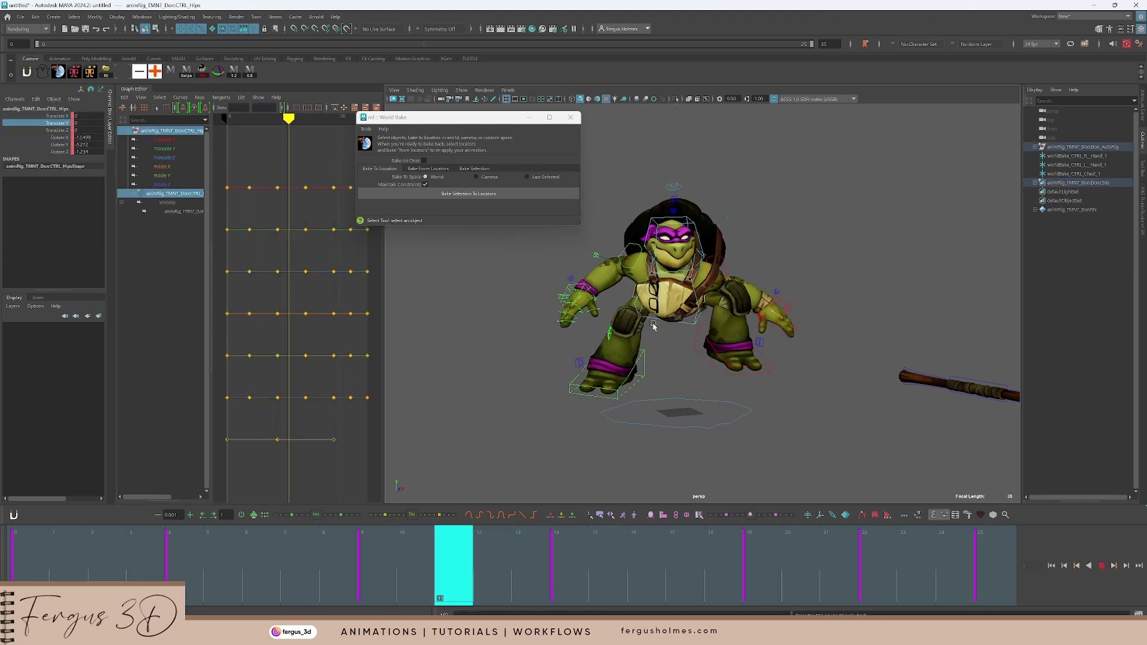
scroll(703, 306, down, 2)
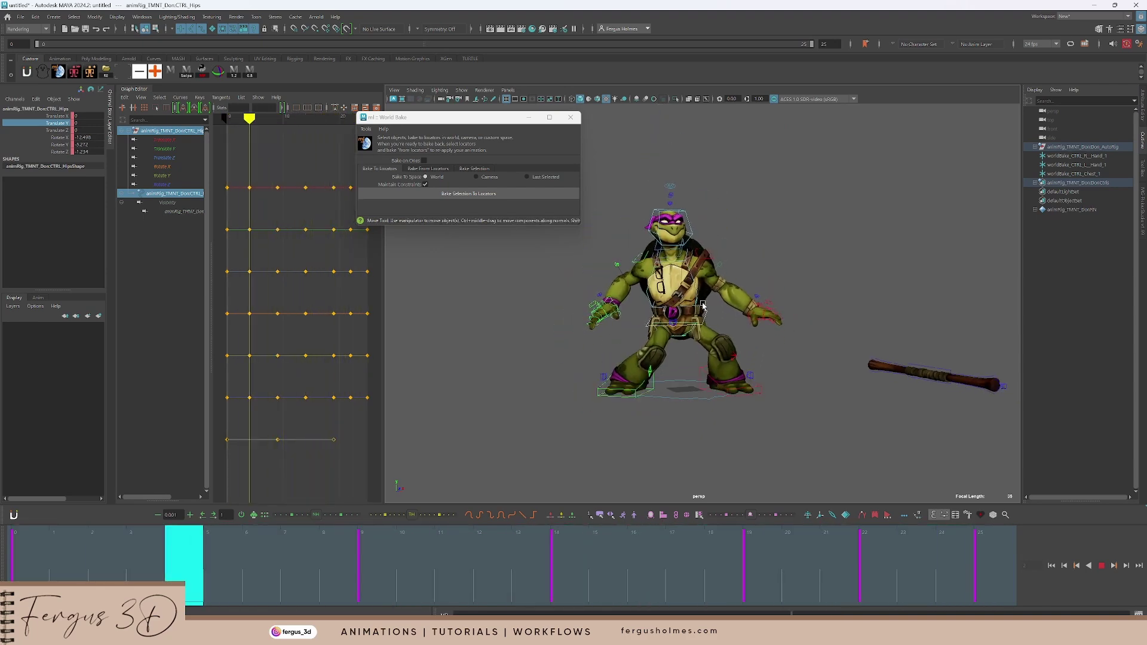
key(Escape)
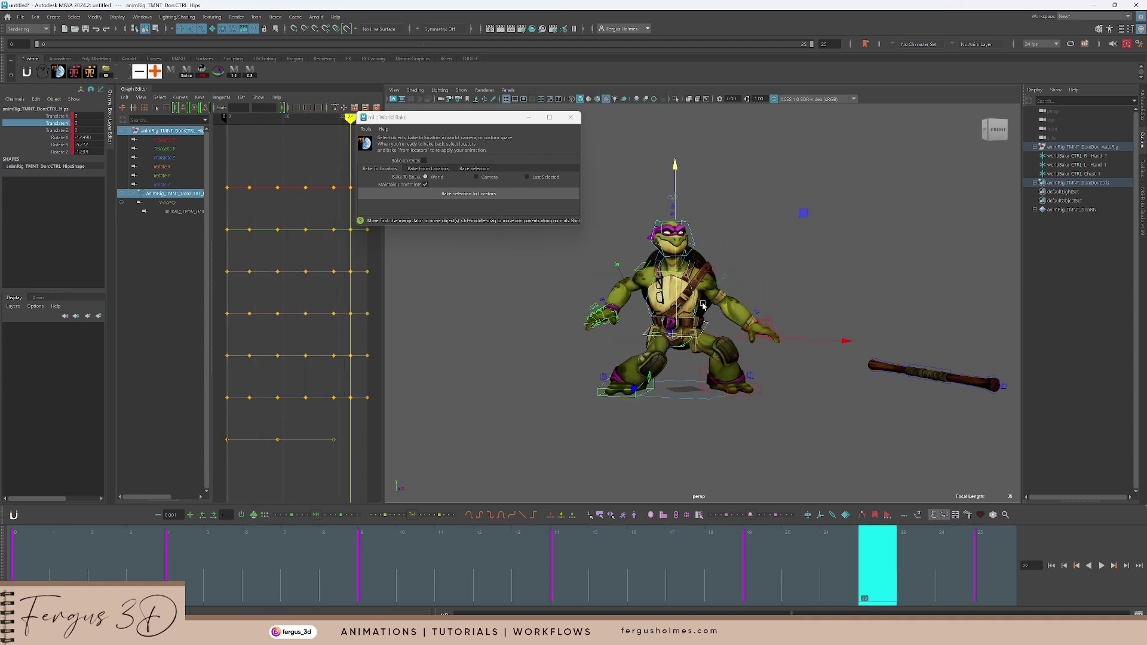
scroll(743, 263, up, 2)
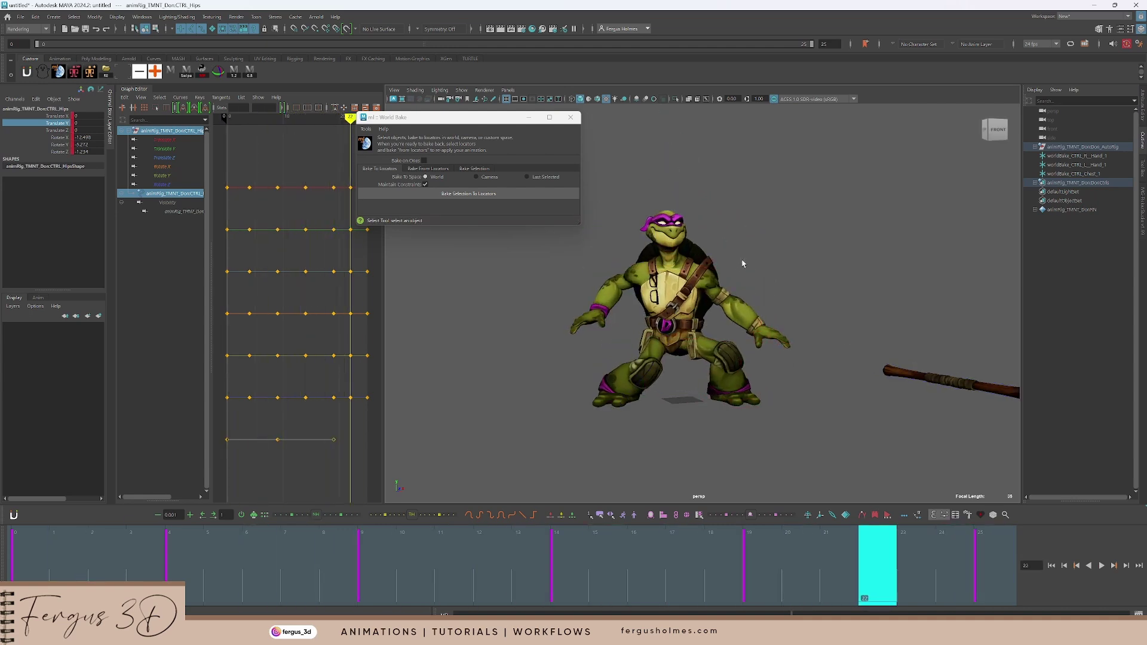
key(Escape)
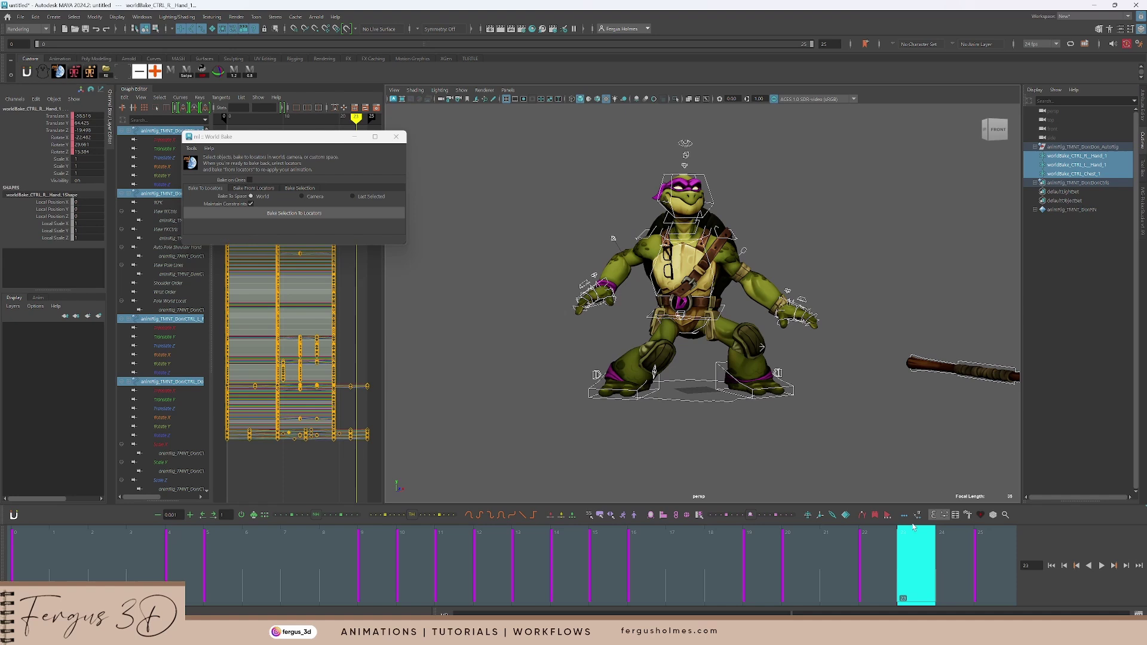
Step: Key the frame 0 pose of all rig controls and locators at frame 25 and play back the loop
click(1012, 559)
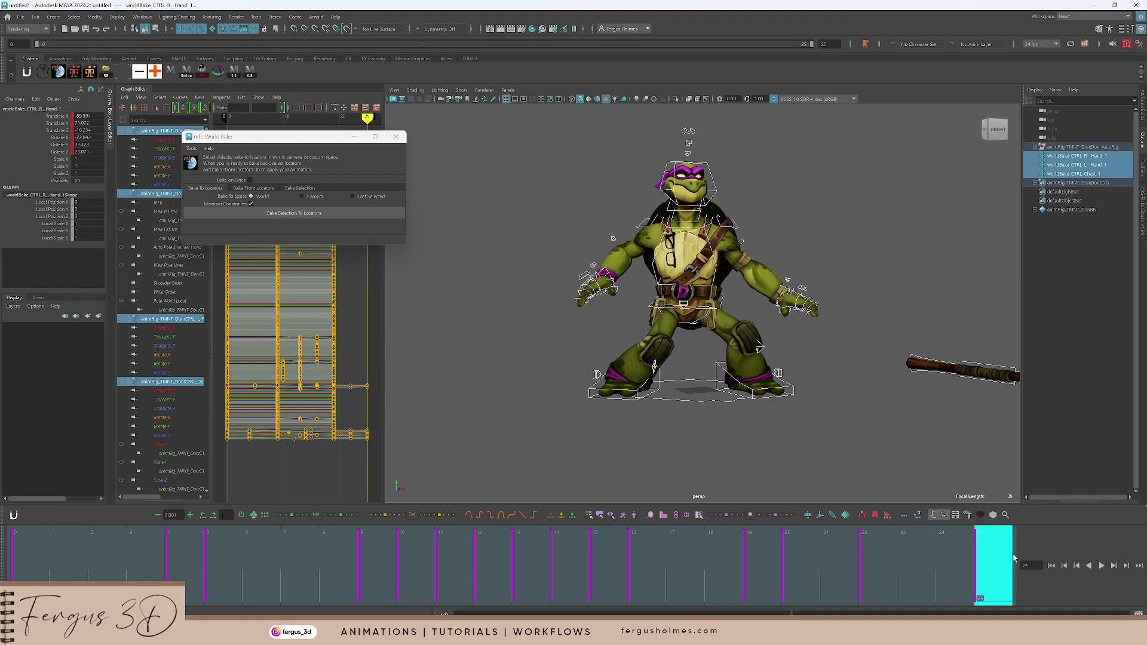
click(47, 549)
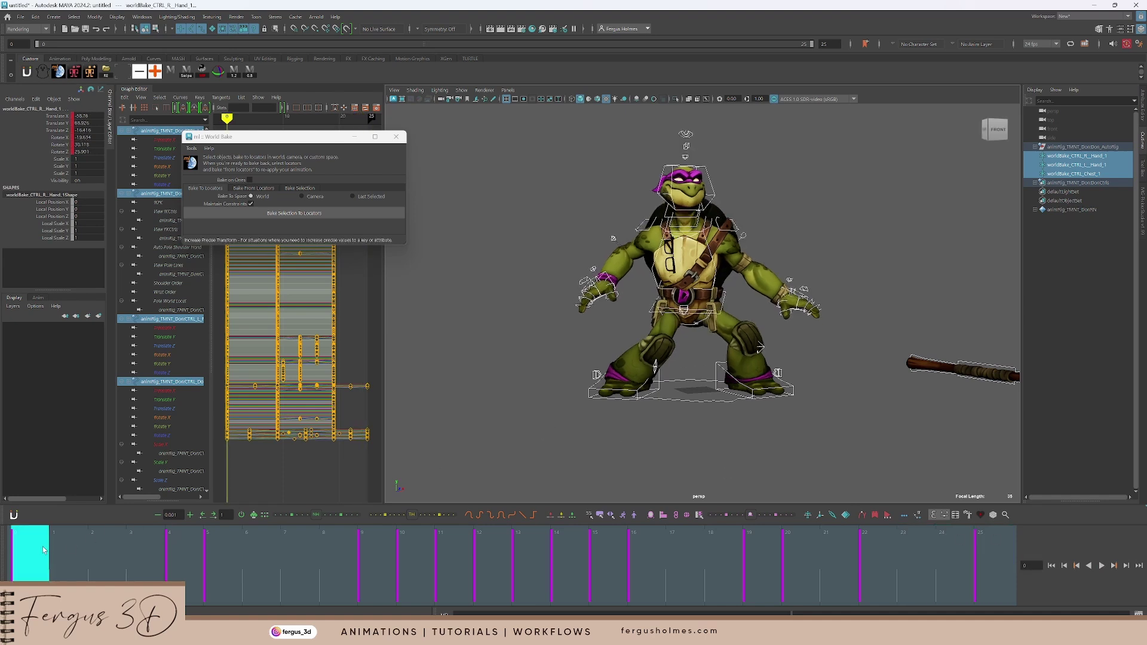
key(alt+v)
key(s)
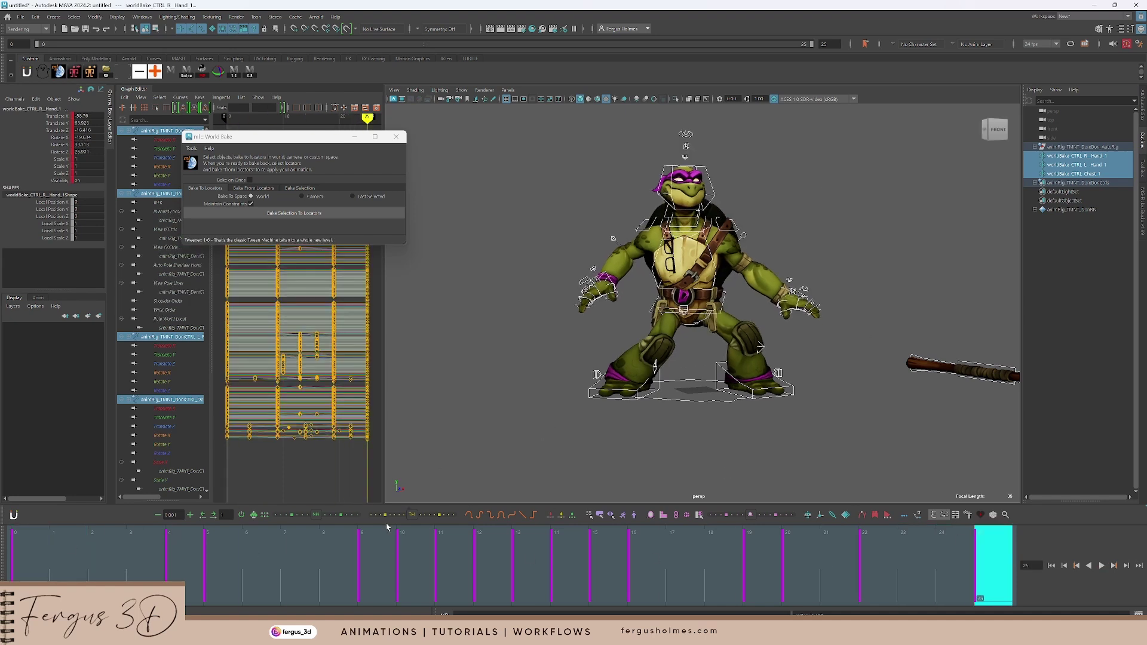
click(30, 544)
key(alt+v)
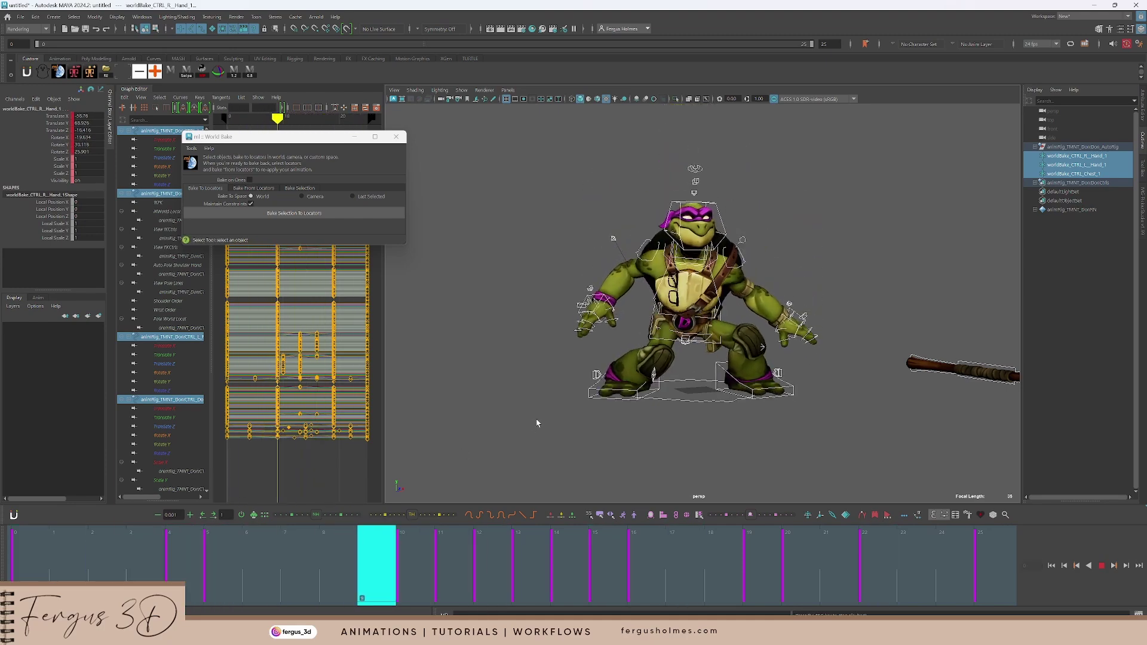